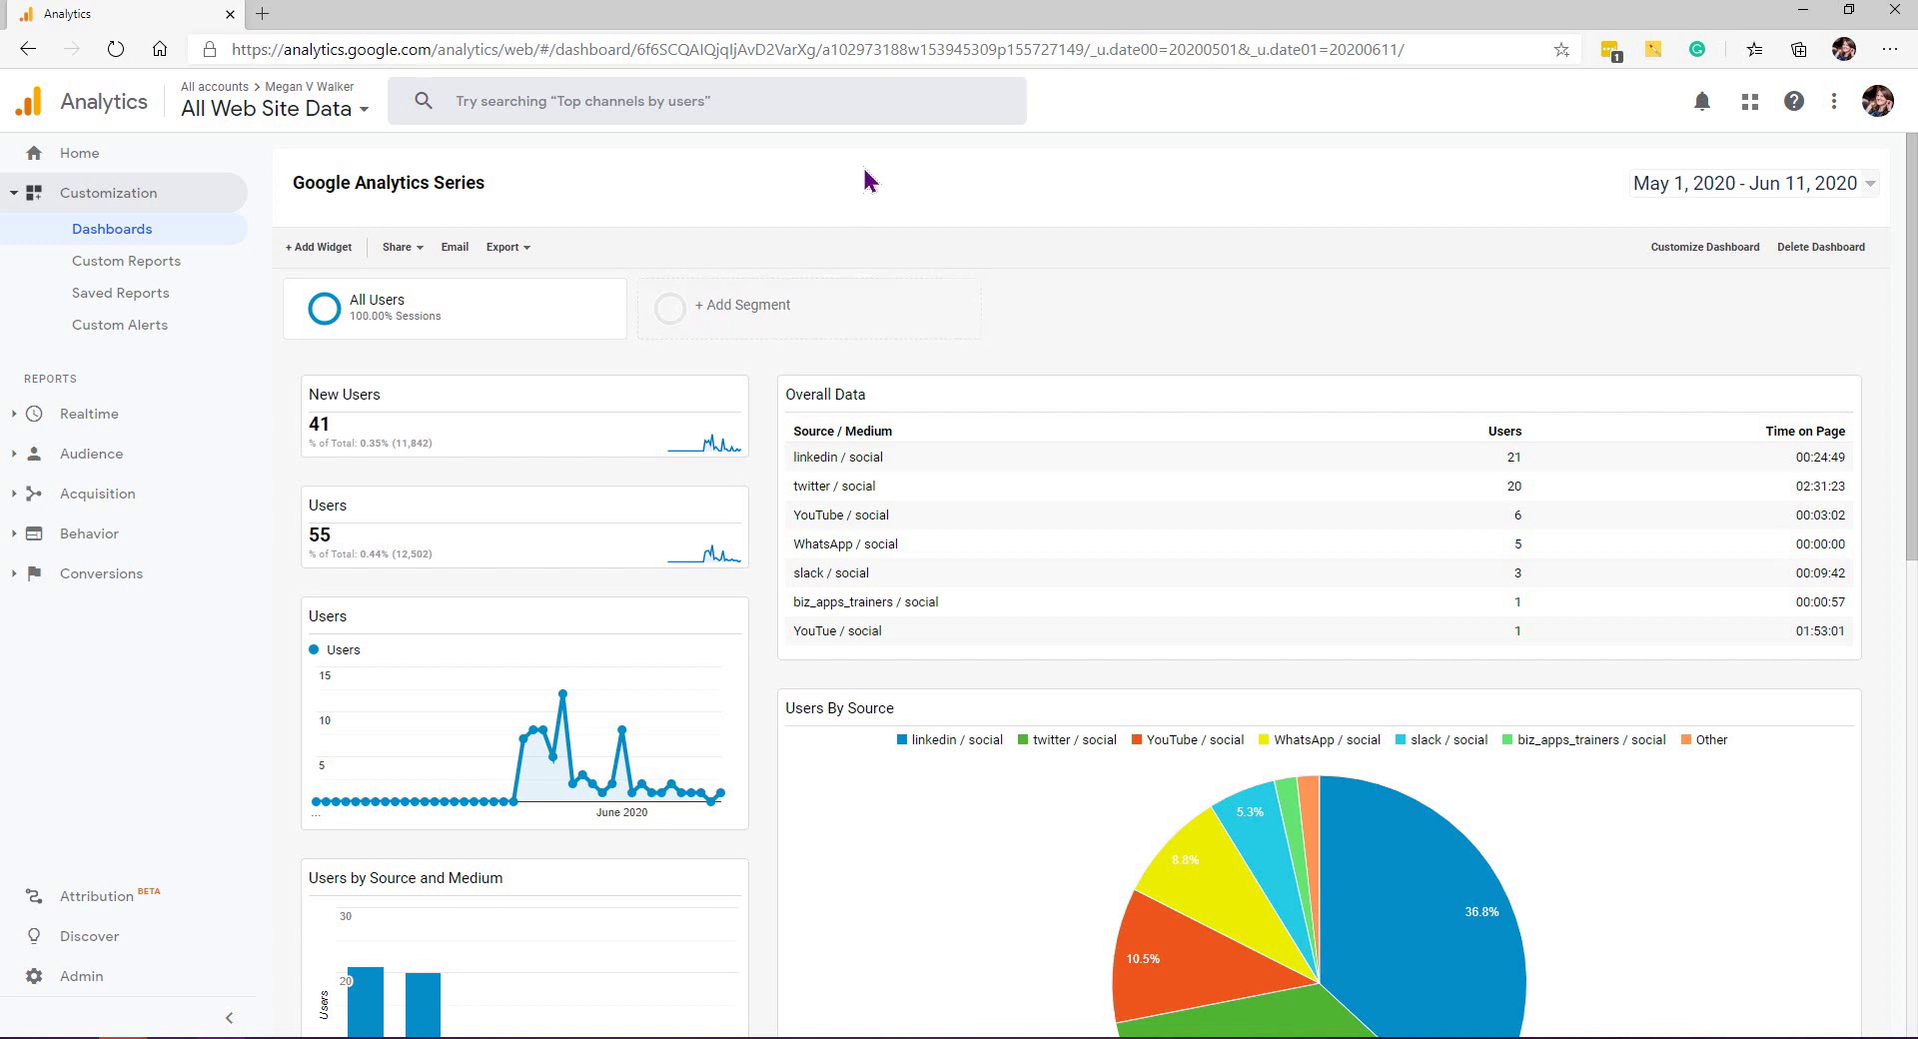
Step: Dismiss the dashboard email form and bring up the Email Report dialog for the Google Analytics Series custom report
{"action": "left_click", "coordinate": [461, 256]}
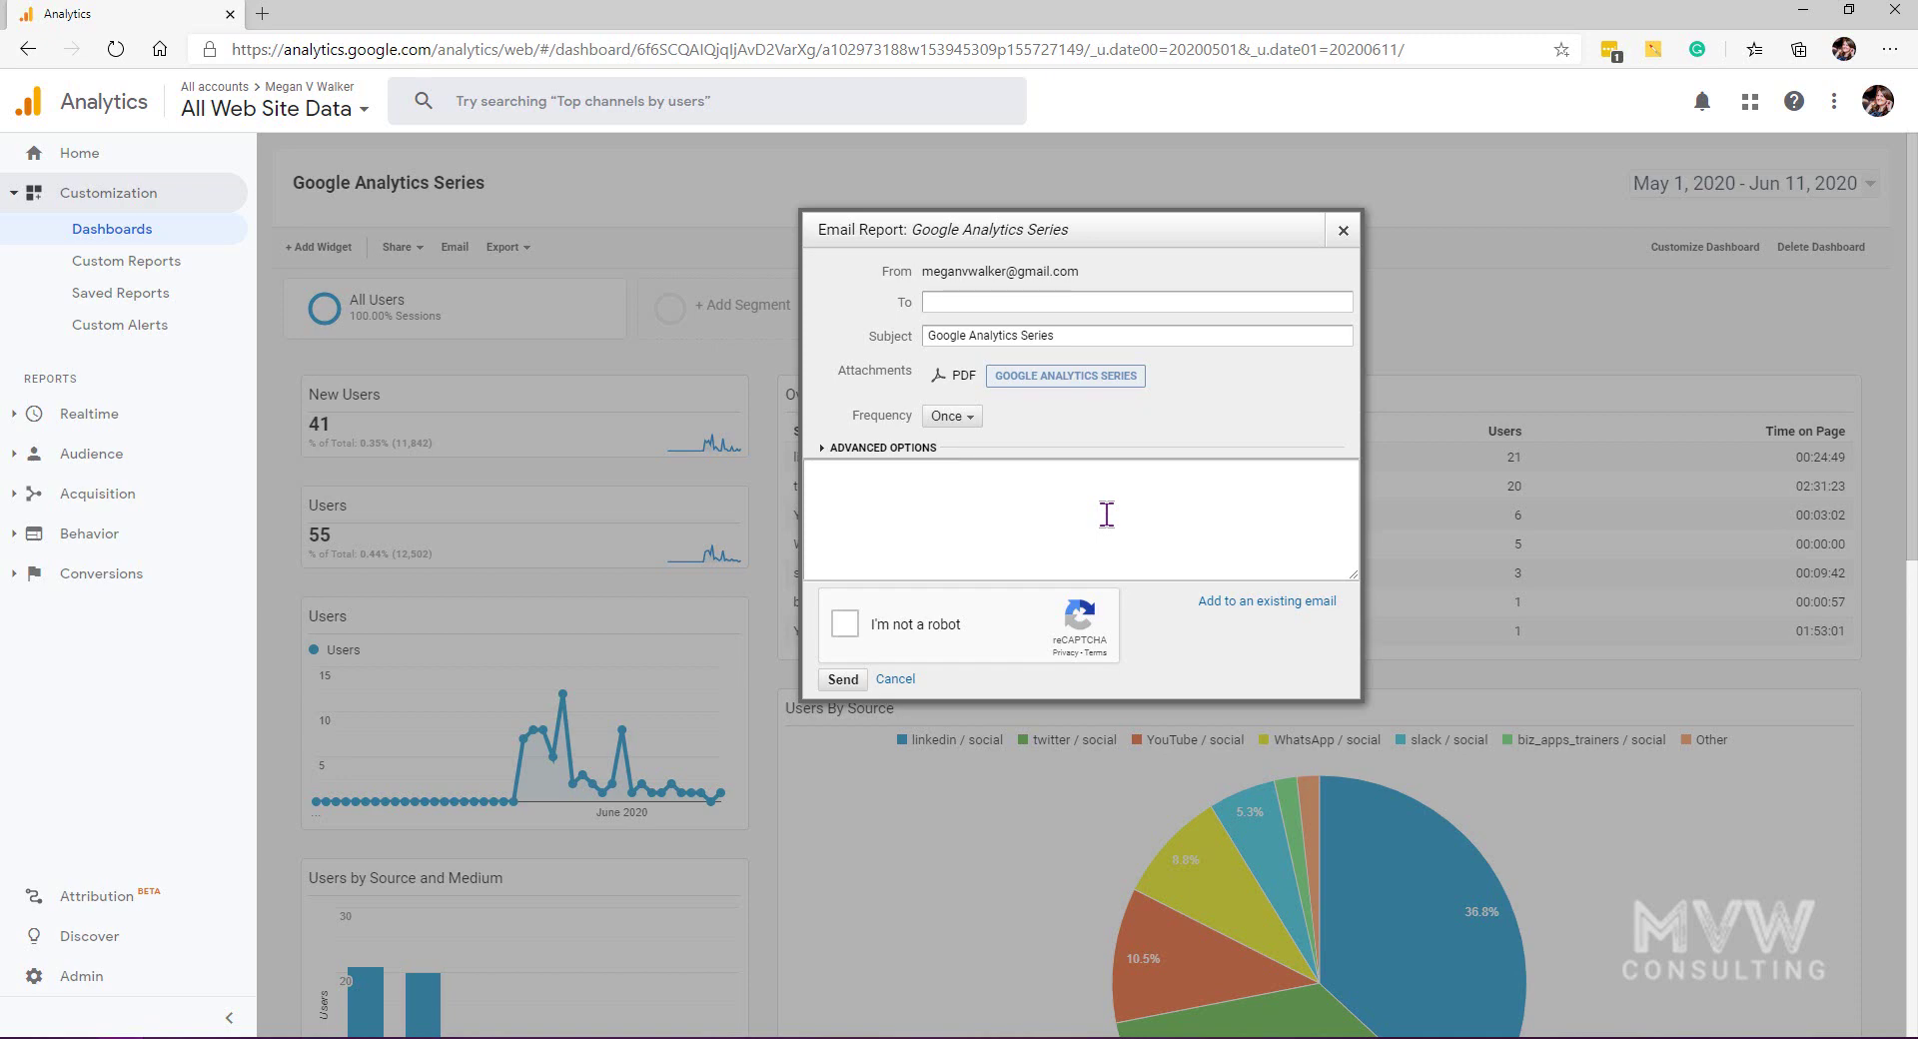
{"action": "left_click", "coordinate": [1342, 231]}
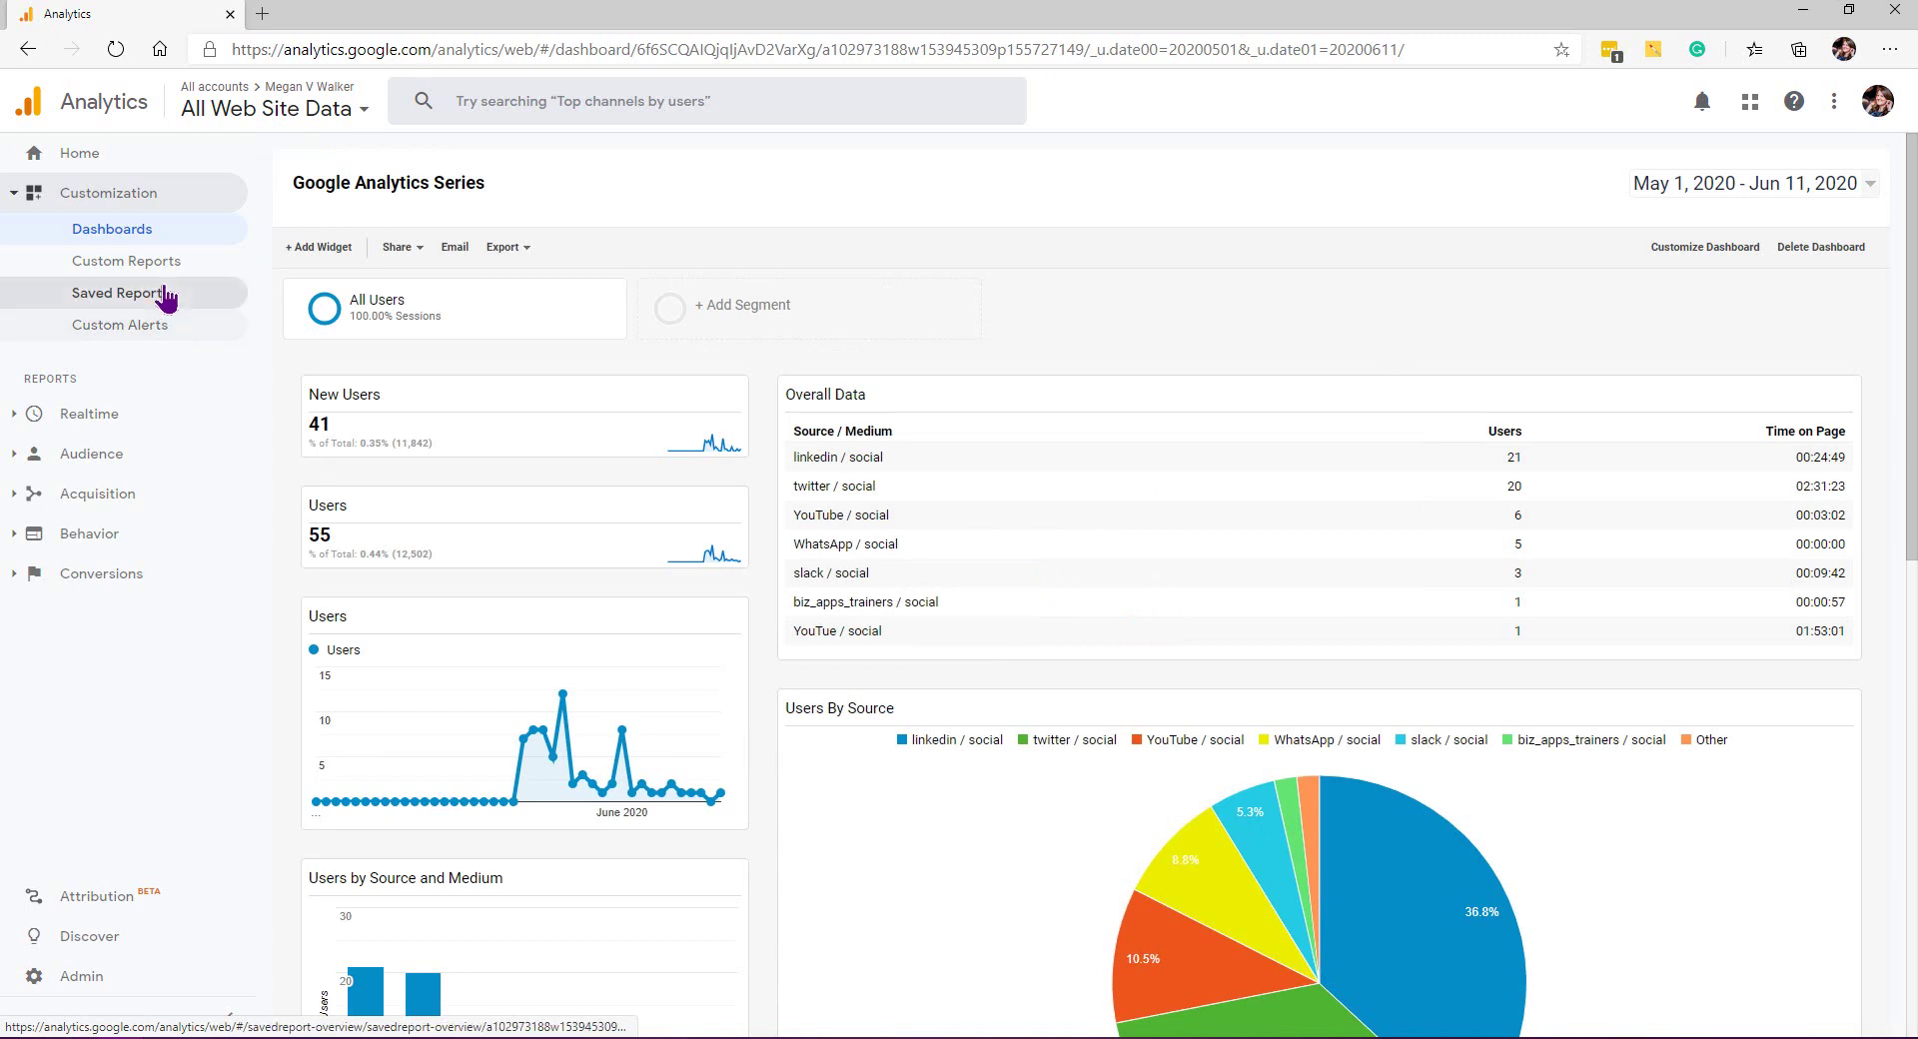
{"action": "left_click", "coordinate": [157, 262]}
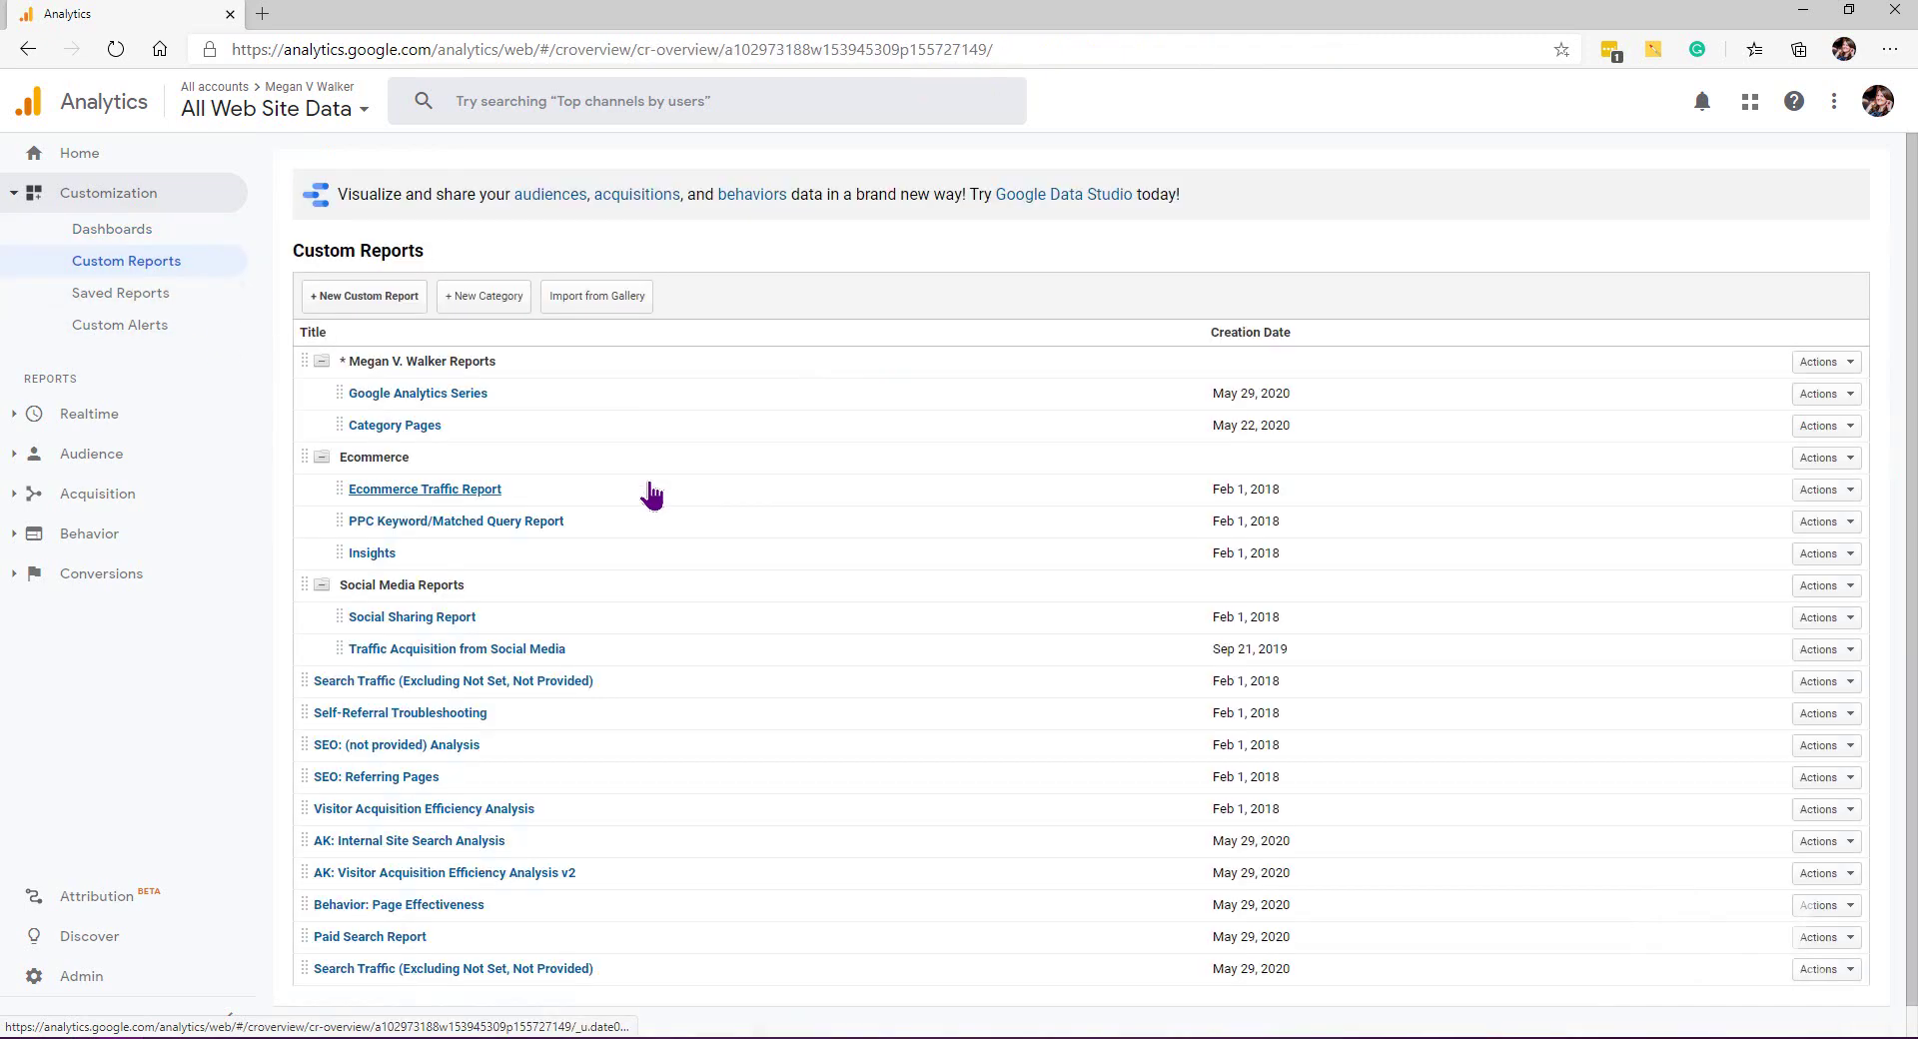
{"action": "left_click", "coordinate": [467, 395]}
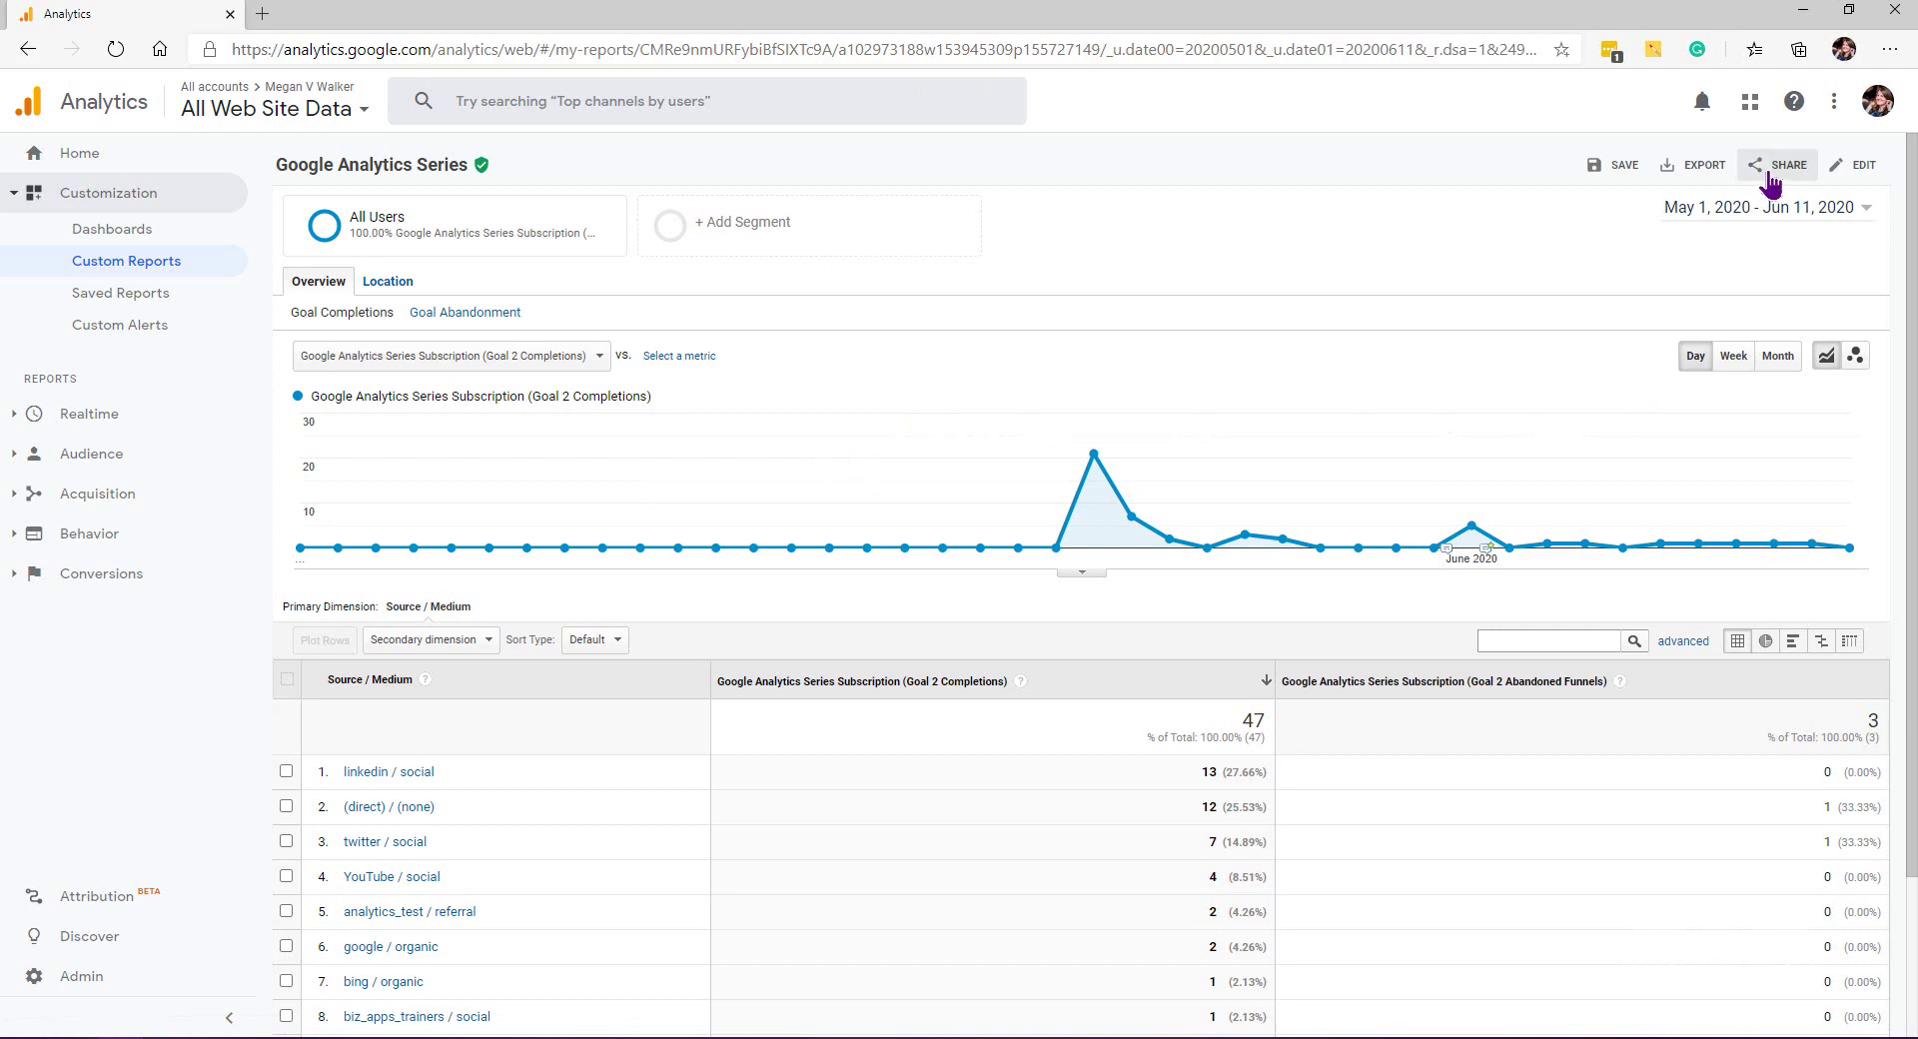
{"action": "left_click", "coordinate": [1771, 178]}
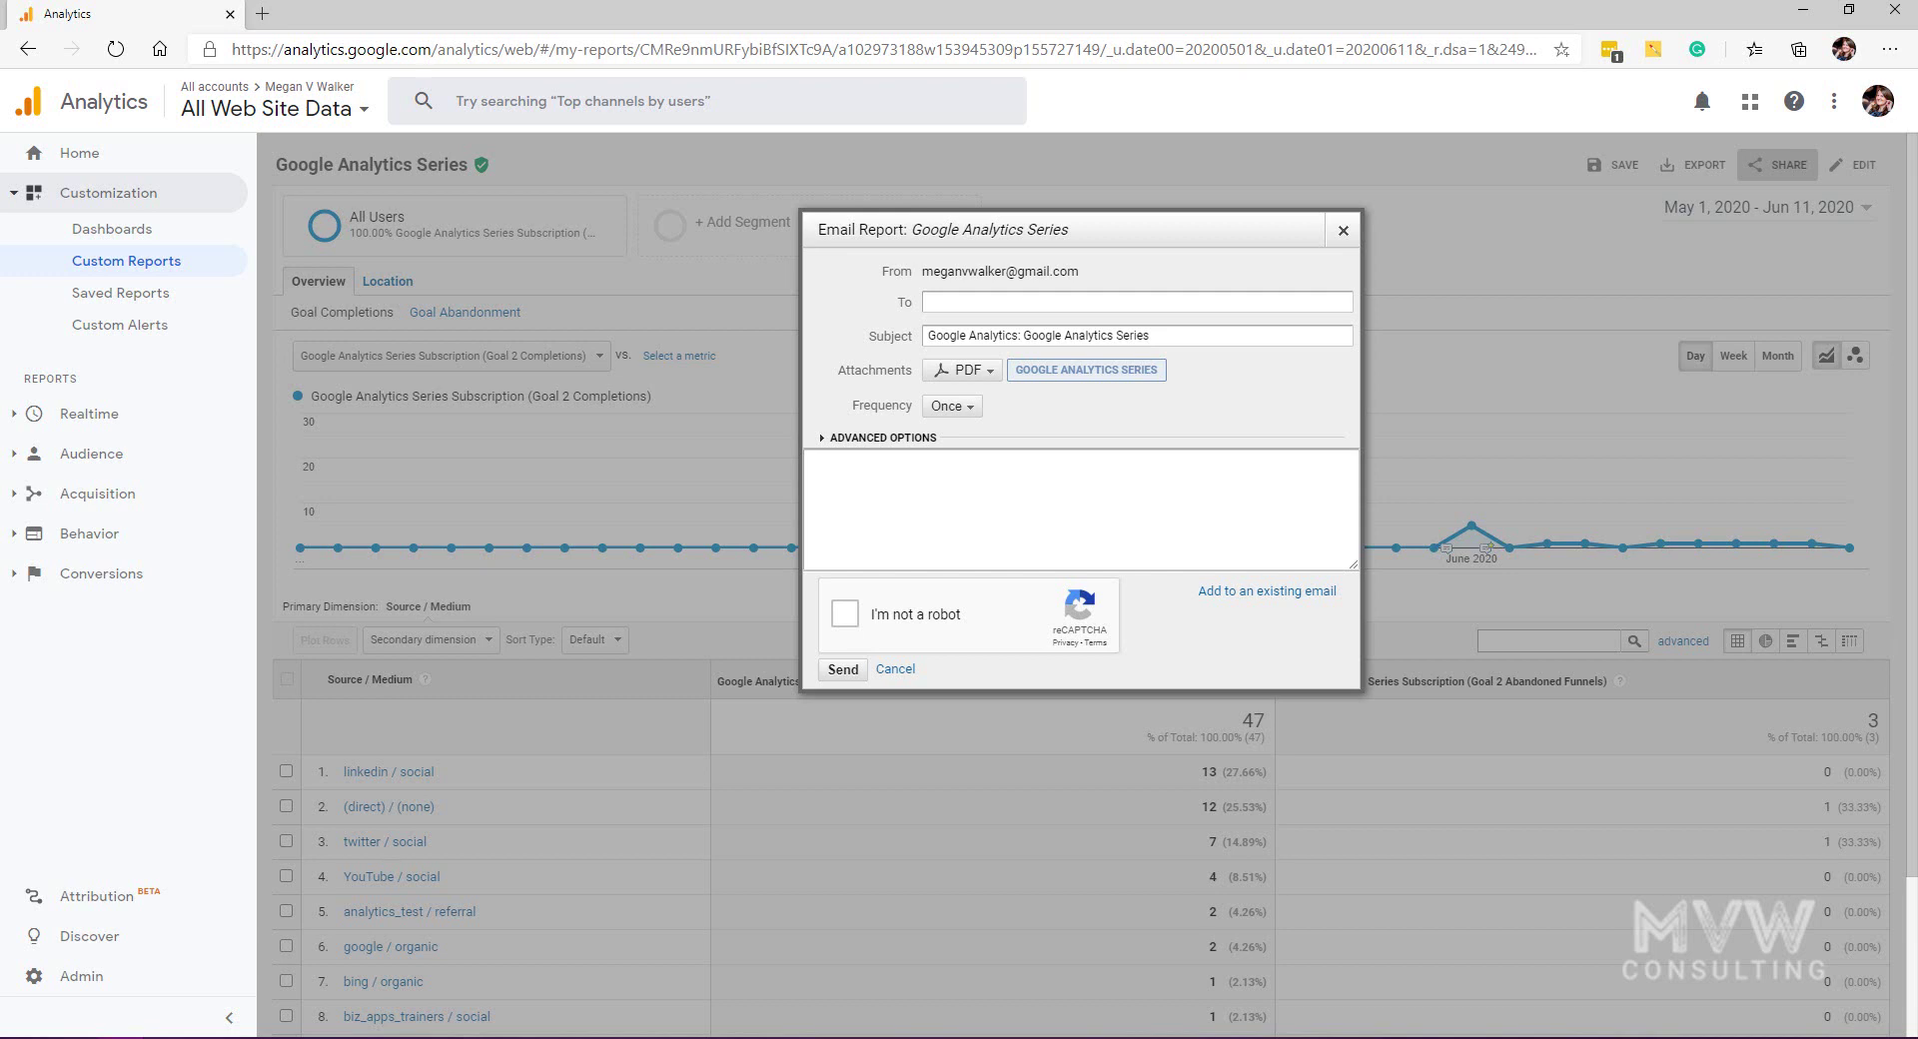
Step: Enter the recipient's e-mail address and set the subject to 'Weekly Google Analytics Series Report'
{"action": "left_click", "coordinate": [955, 298]}
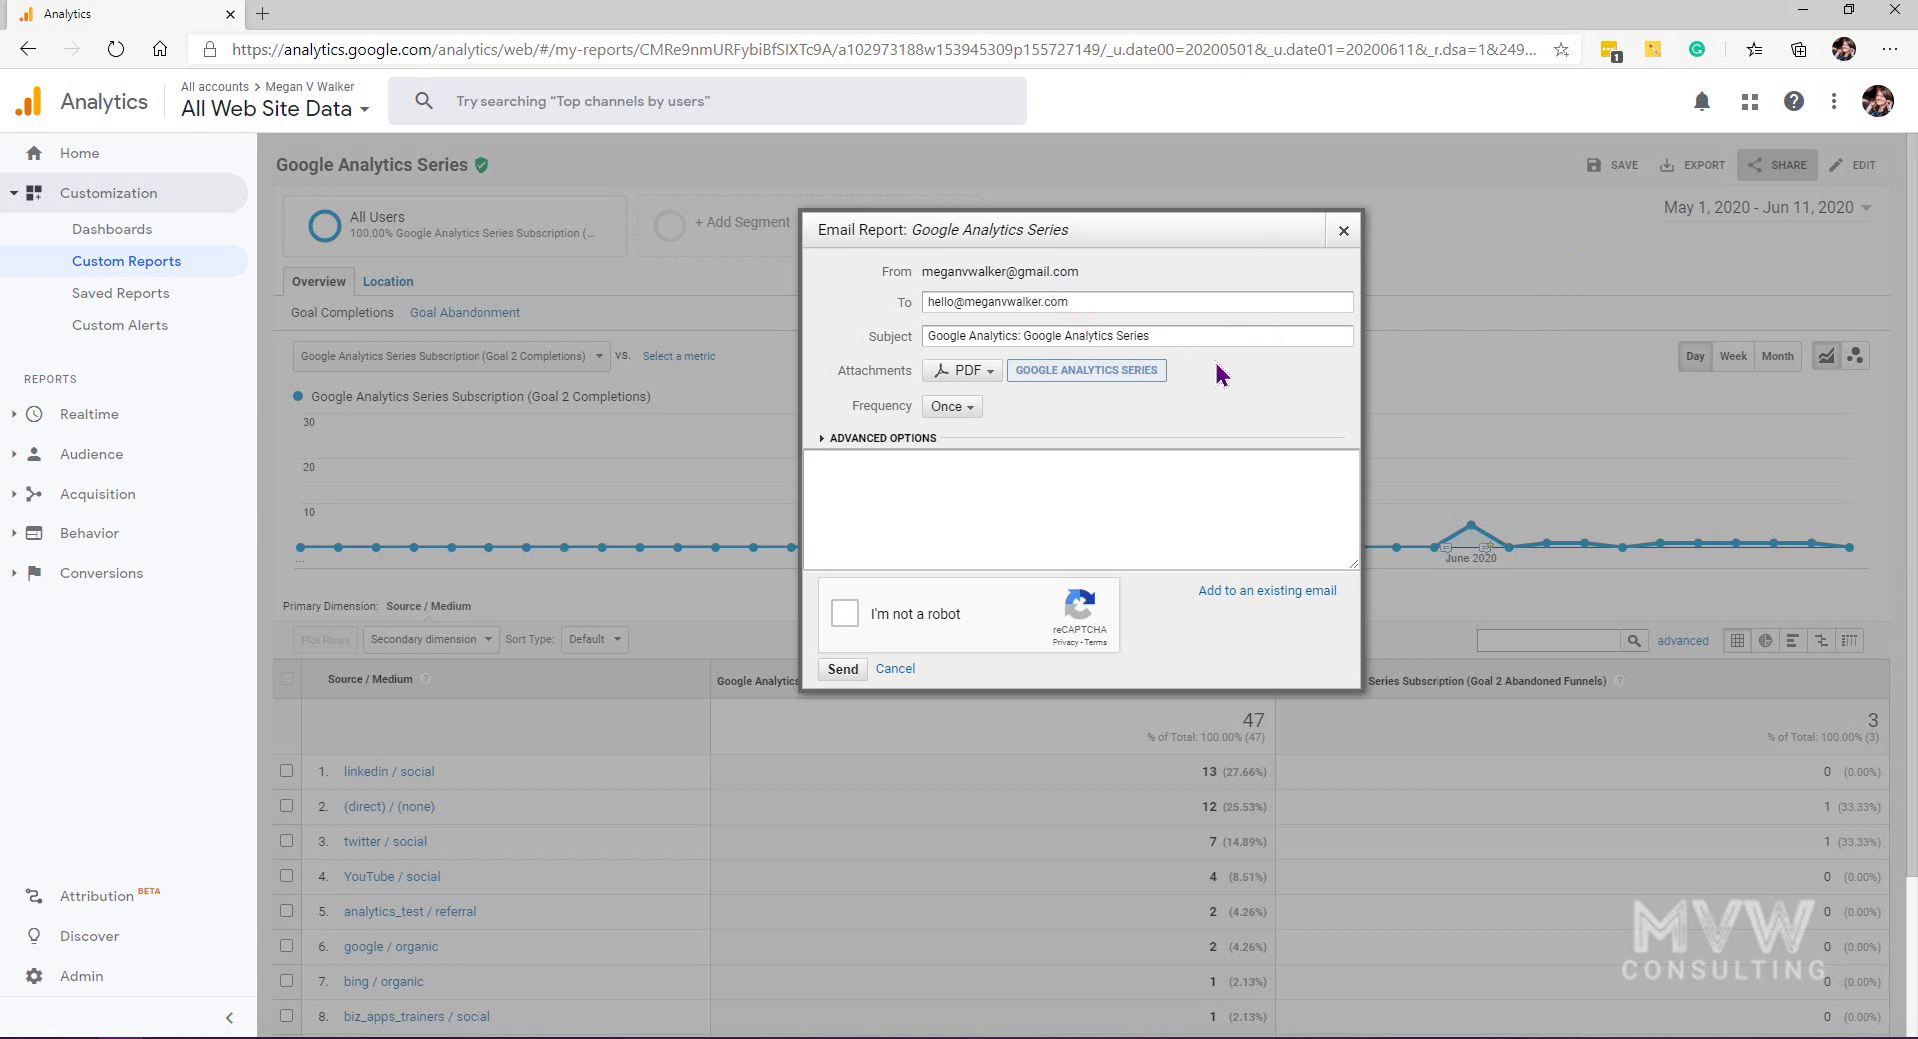
{"action": "left_click_drag", "start_coordinate": [1023, 335], "coordinate": [723, 330]}
{"action": "left_click", "coordinate": [1198, 335]}
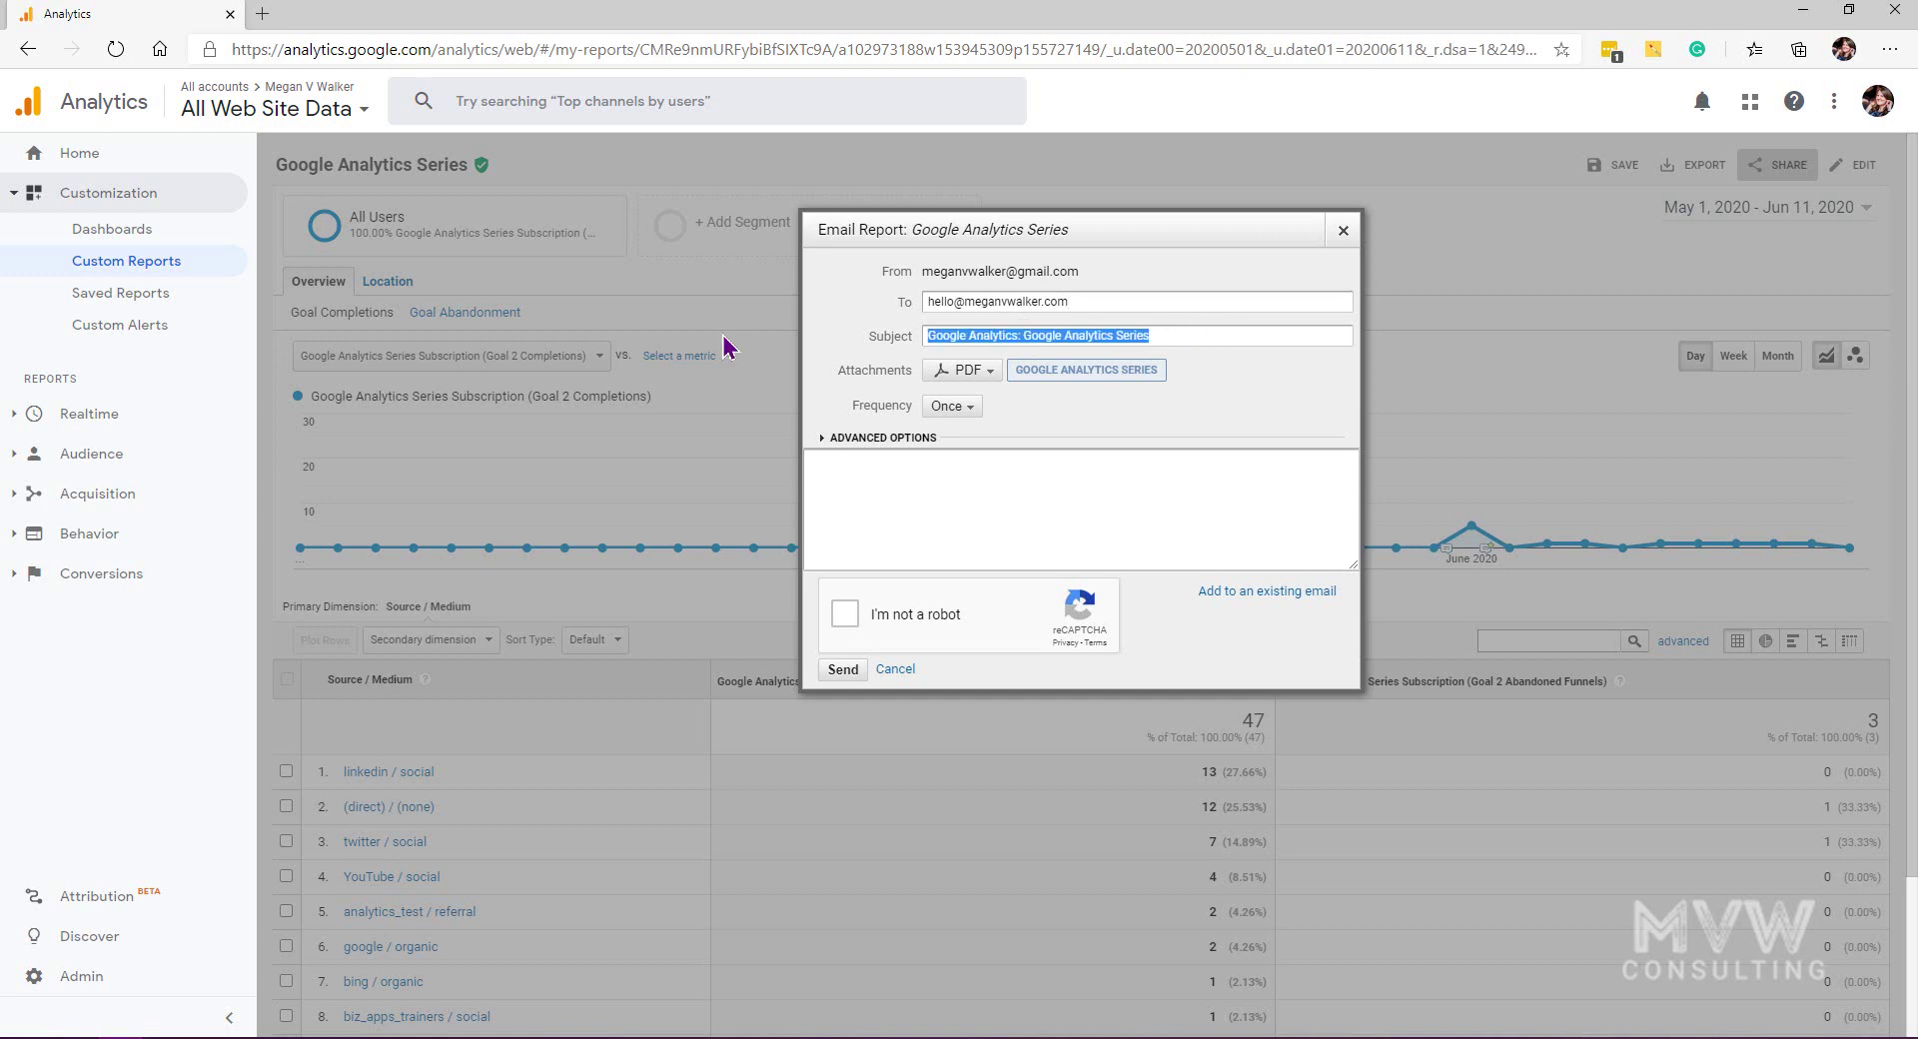
{"action": "type", "text": "Weekly G"}
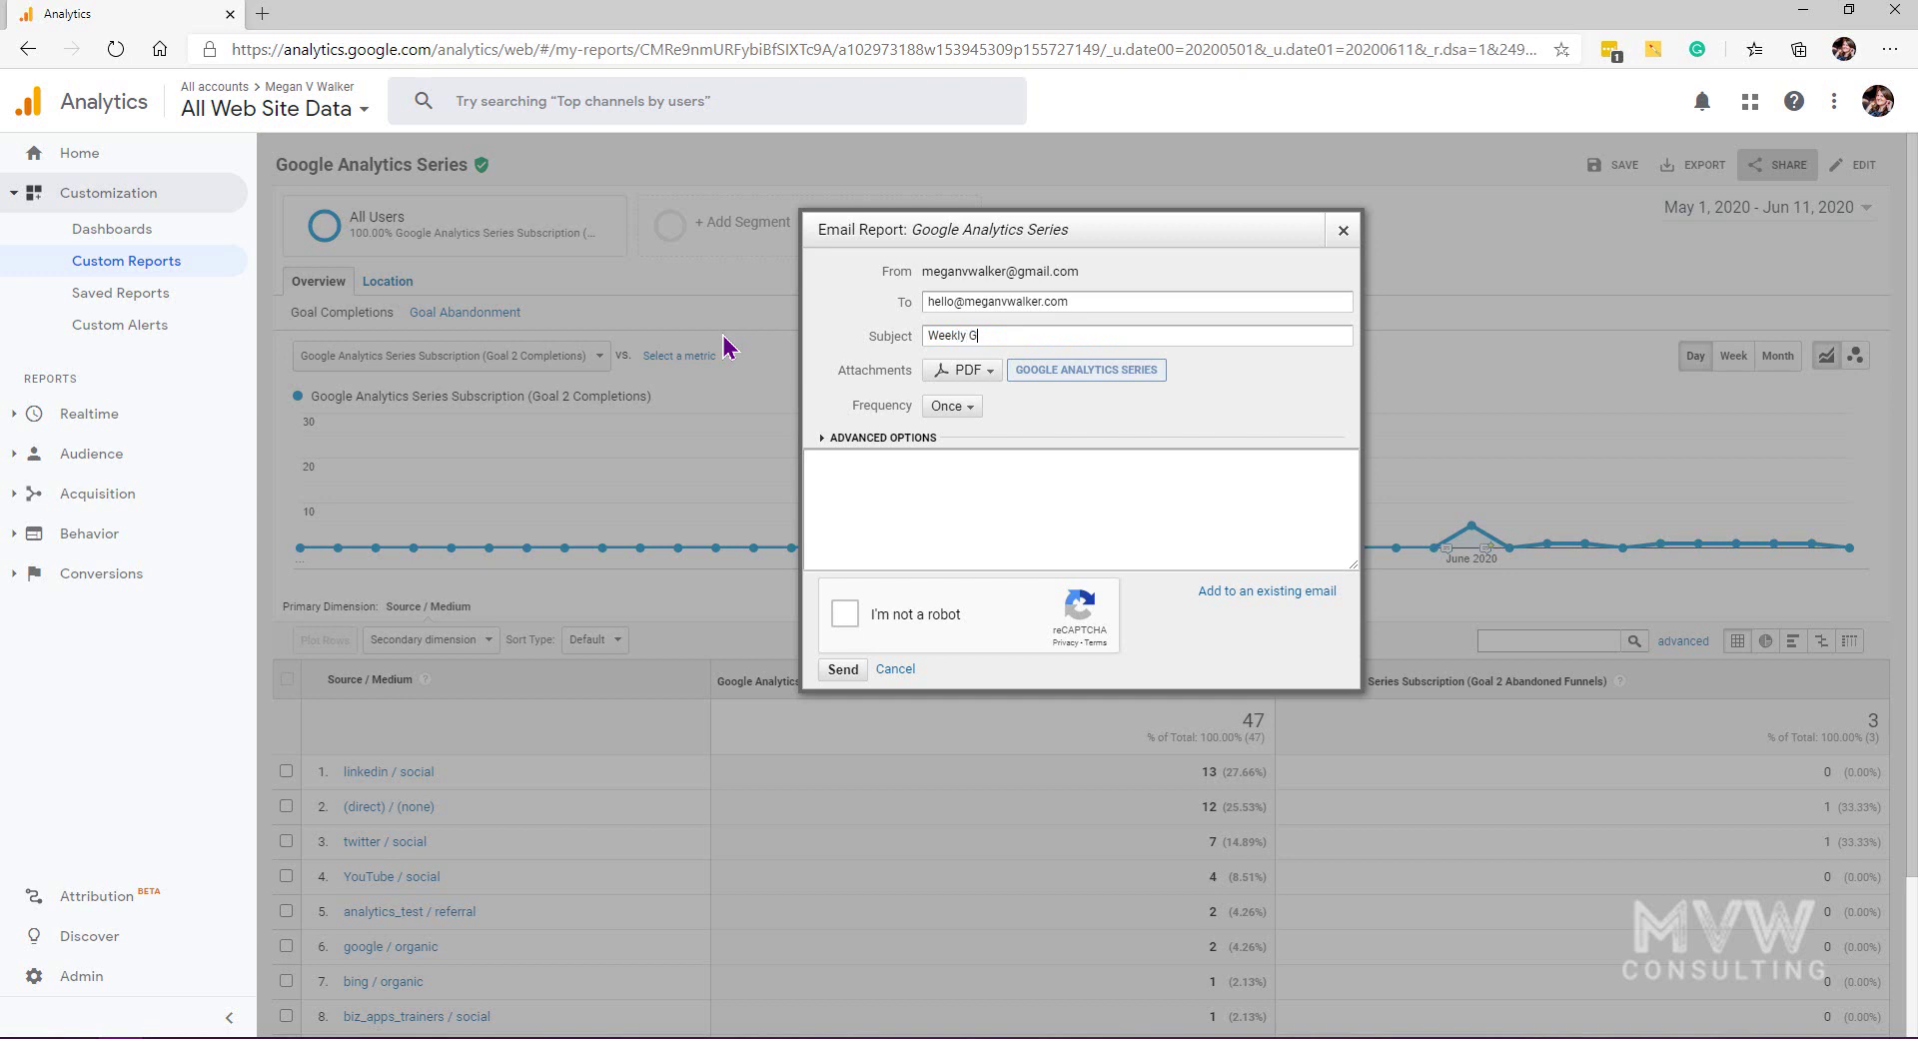
{"action": "type", "text": "oogle Analytics Series Report"}
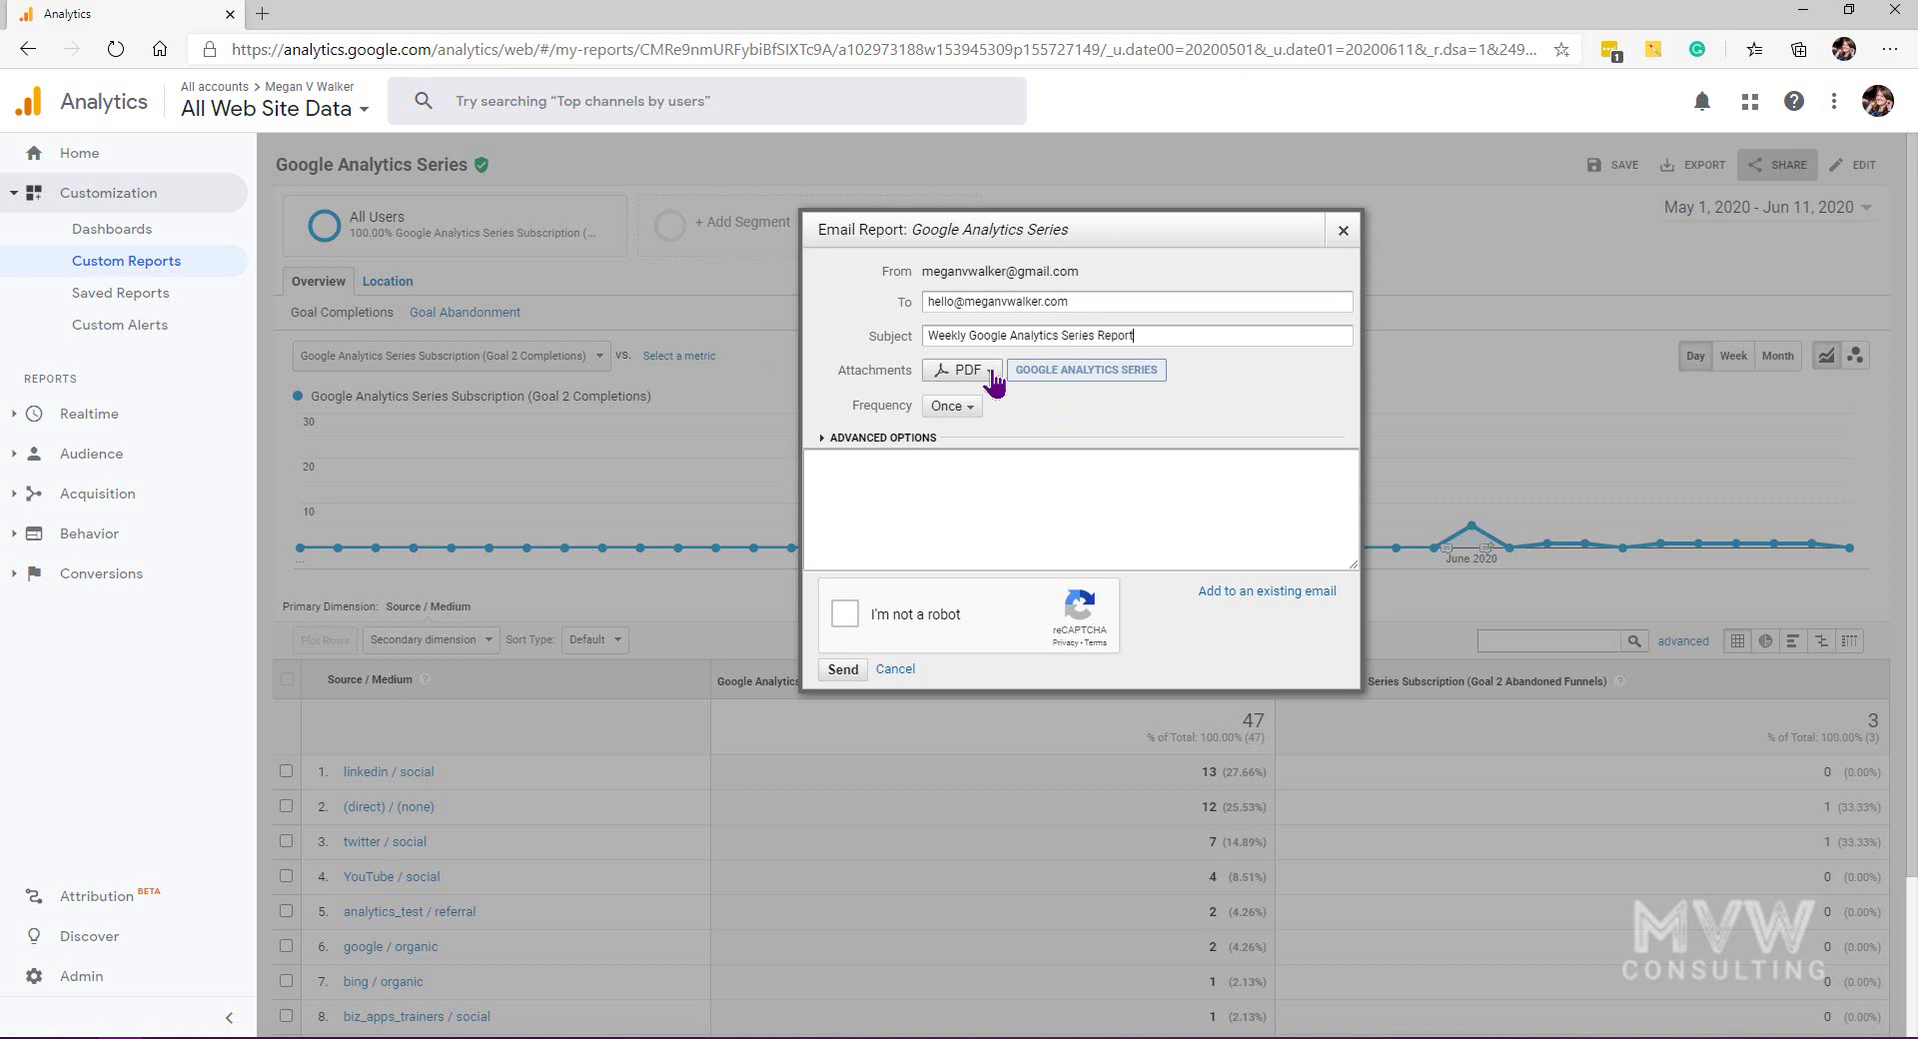
Step: Keep PDF as the report's attachment format
{"action": "left_click", "coordinate": [992, 376]}
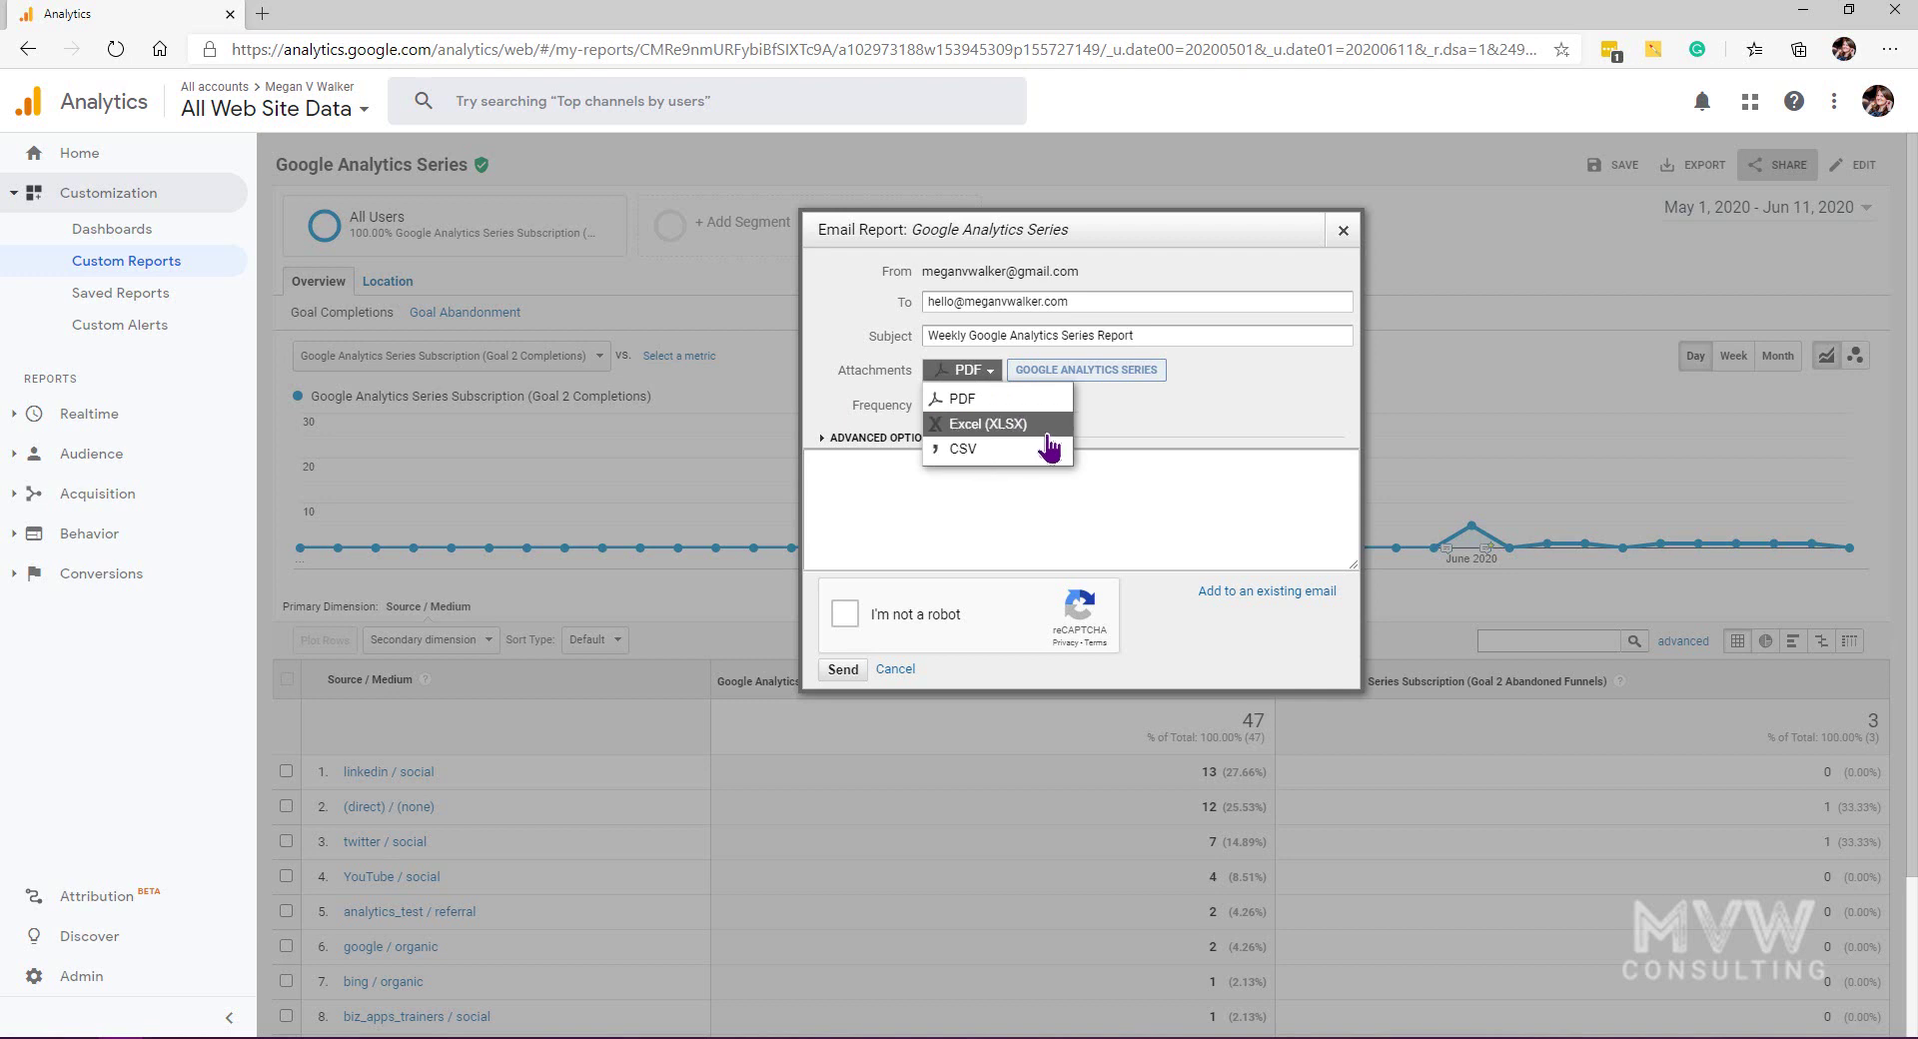
{"action": "left_click", "coordinate": [1183, 413]}
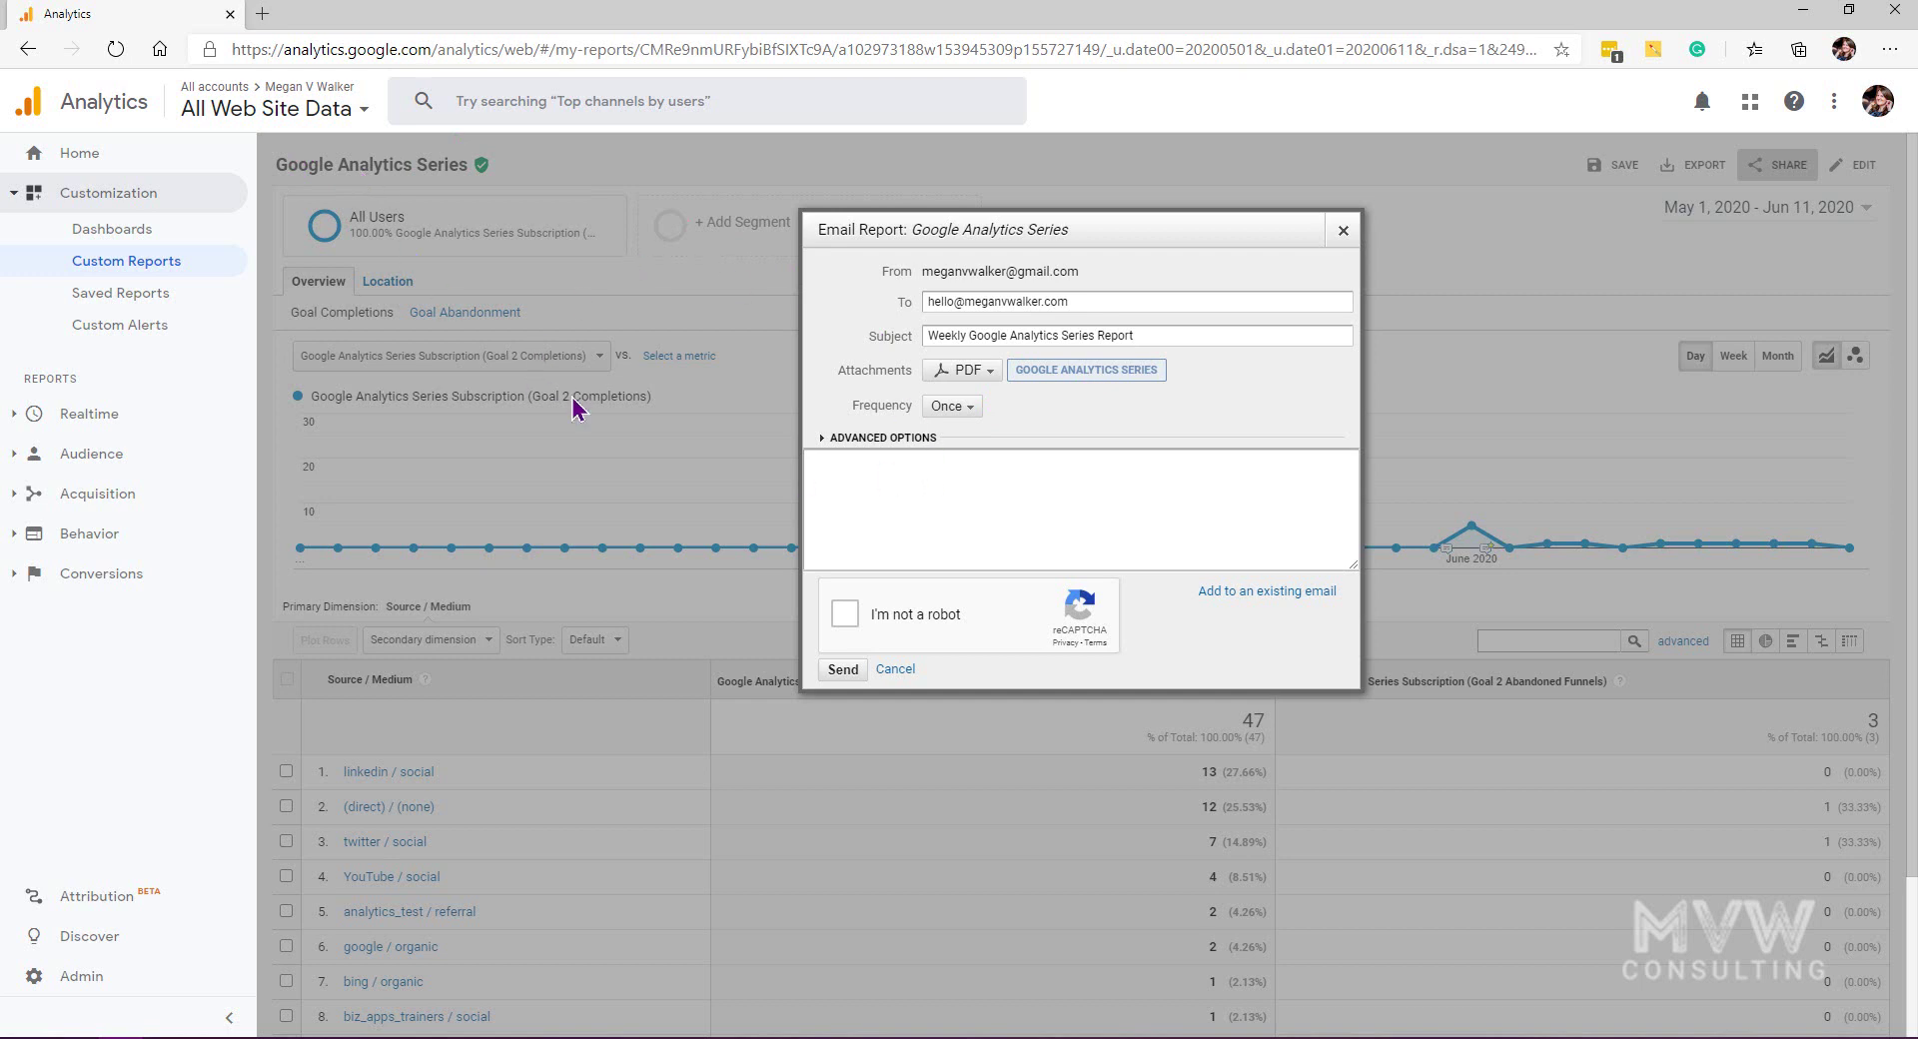
{"action": "left_click", "coordinate": [961, 408]}
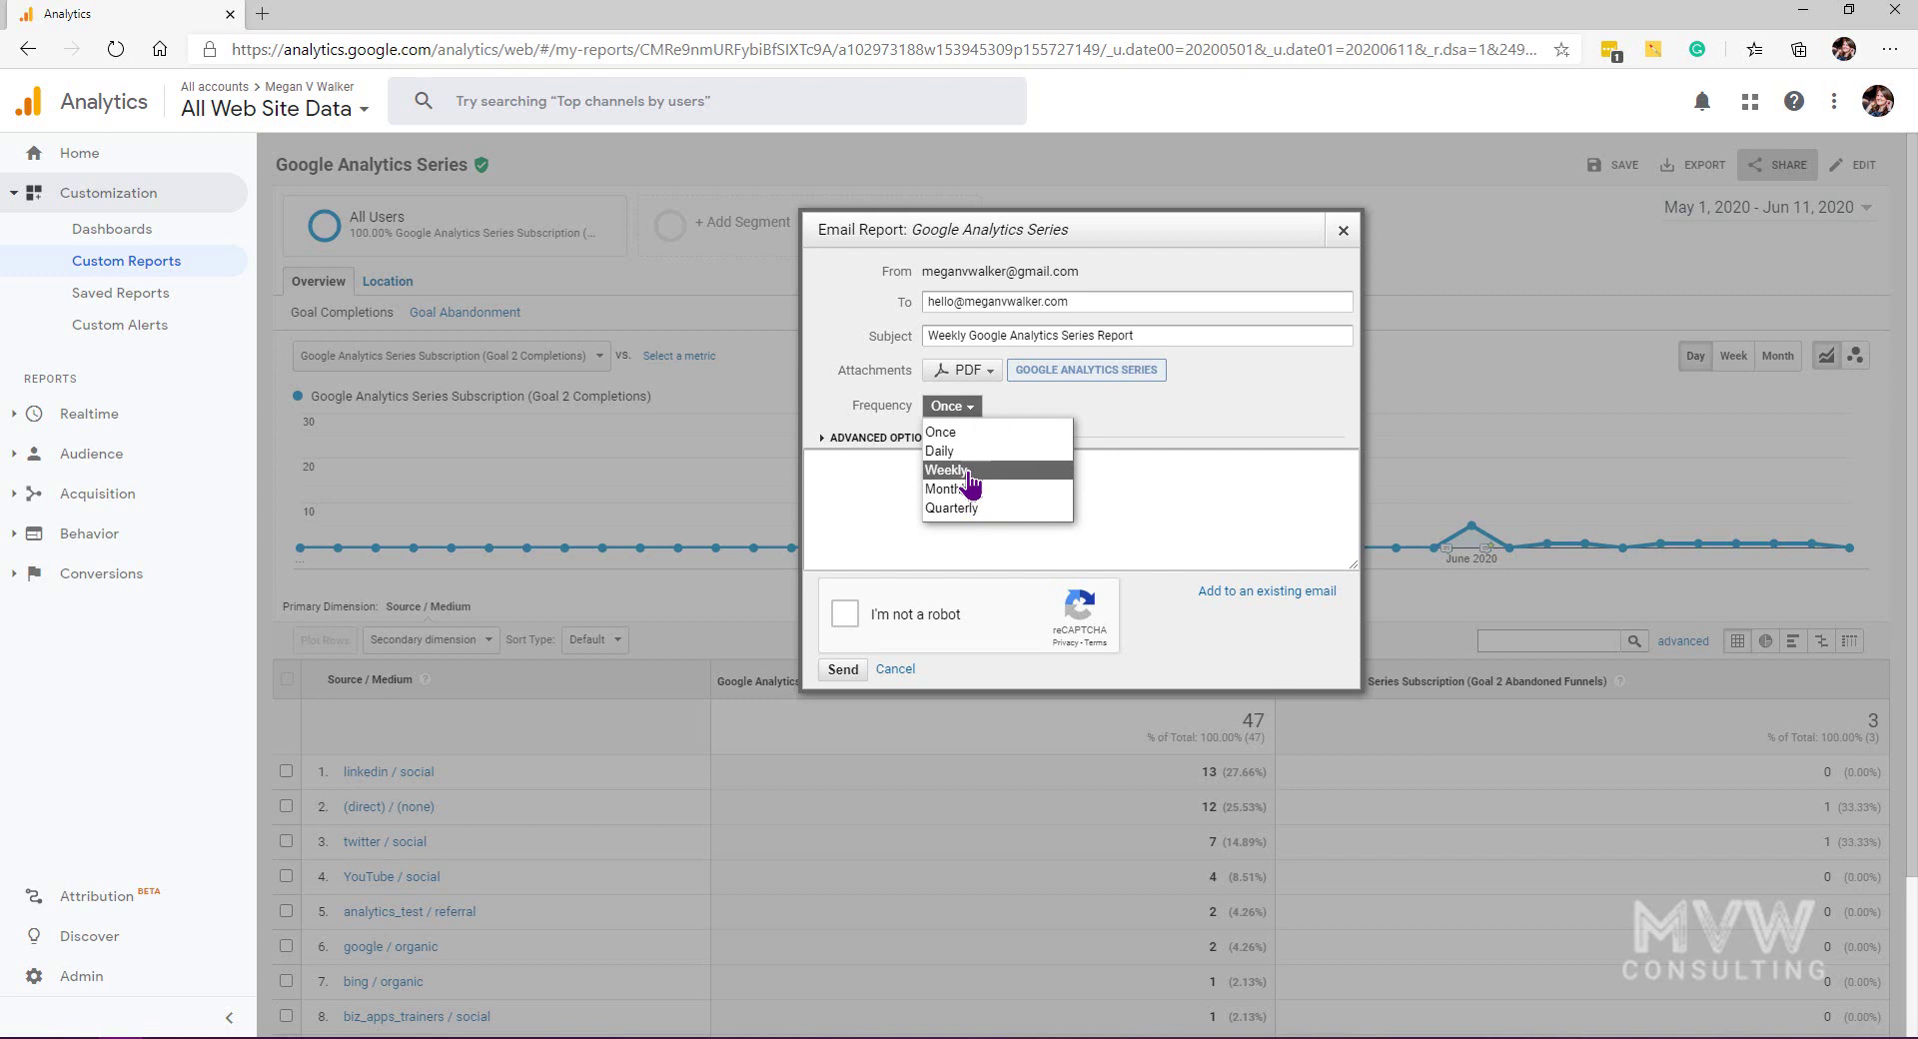
Step: Set the email frequency to Weekly (Monday) and keep it active for 12 months
{"action": "left_click", "coordinate": [971, 471]}
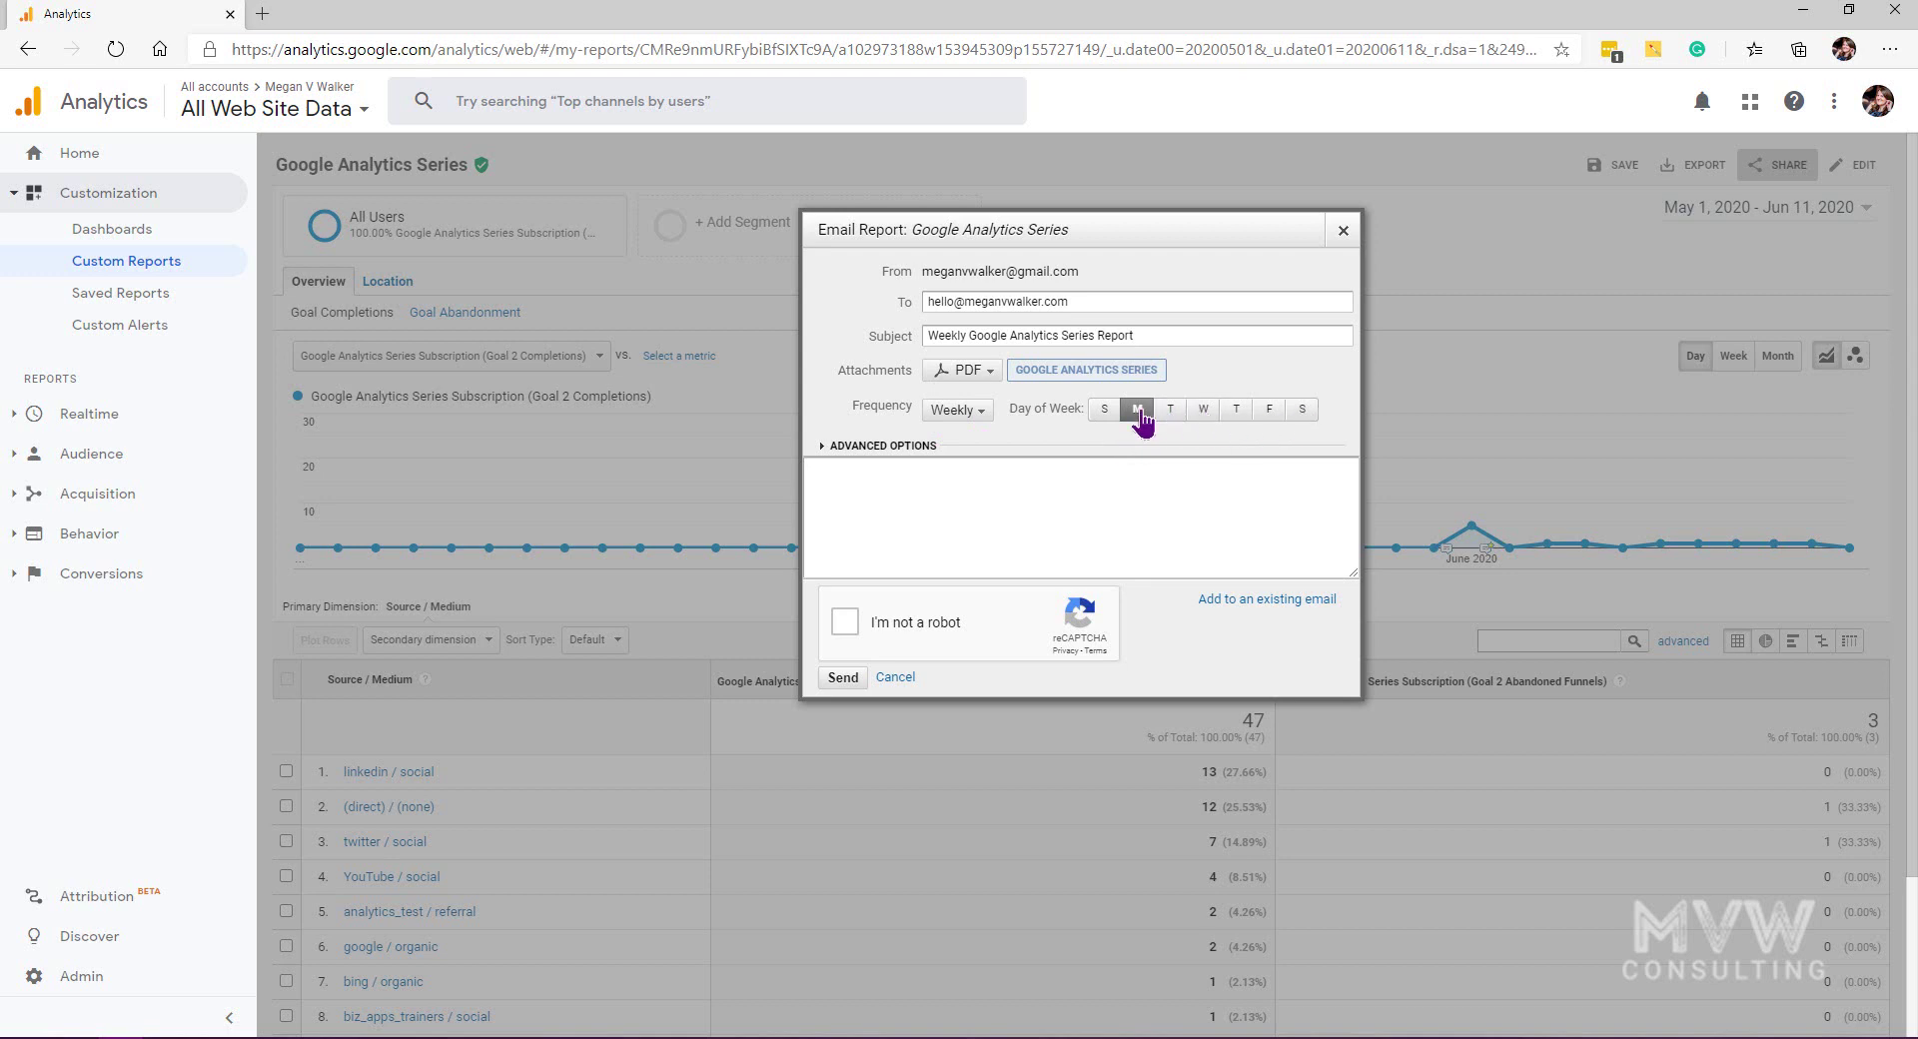
{"action": "left_click", "coordinate": [883, 445]}
{"action": "left_click", "coordinate": [937, 469]}
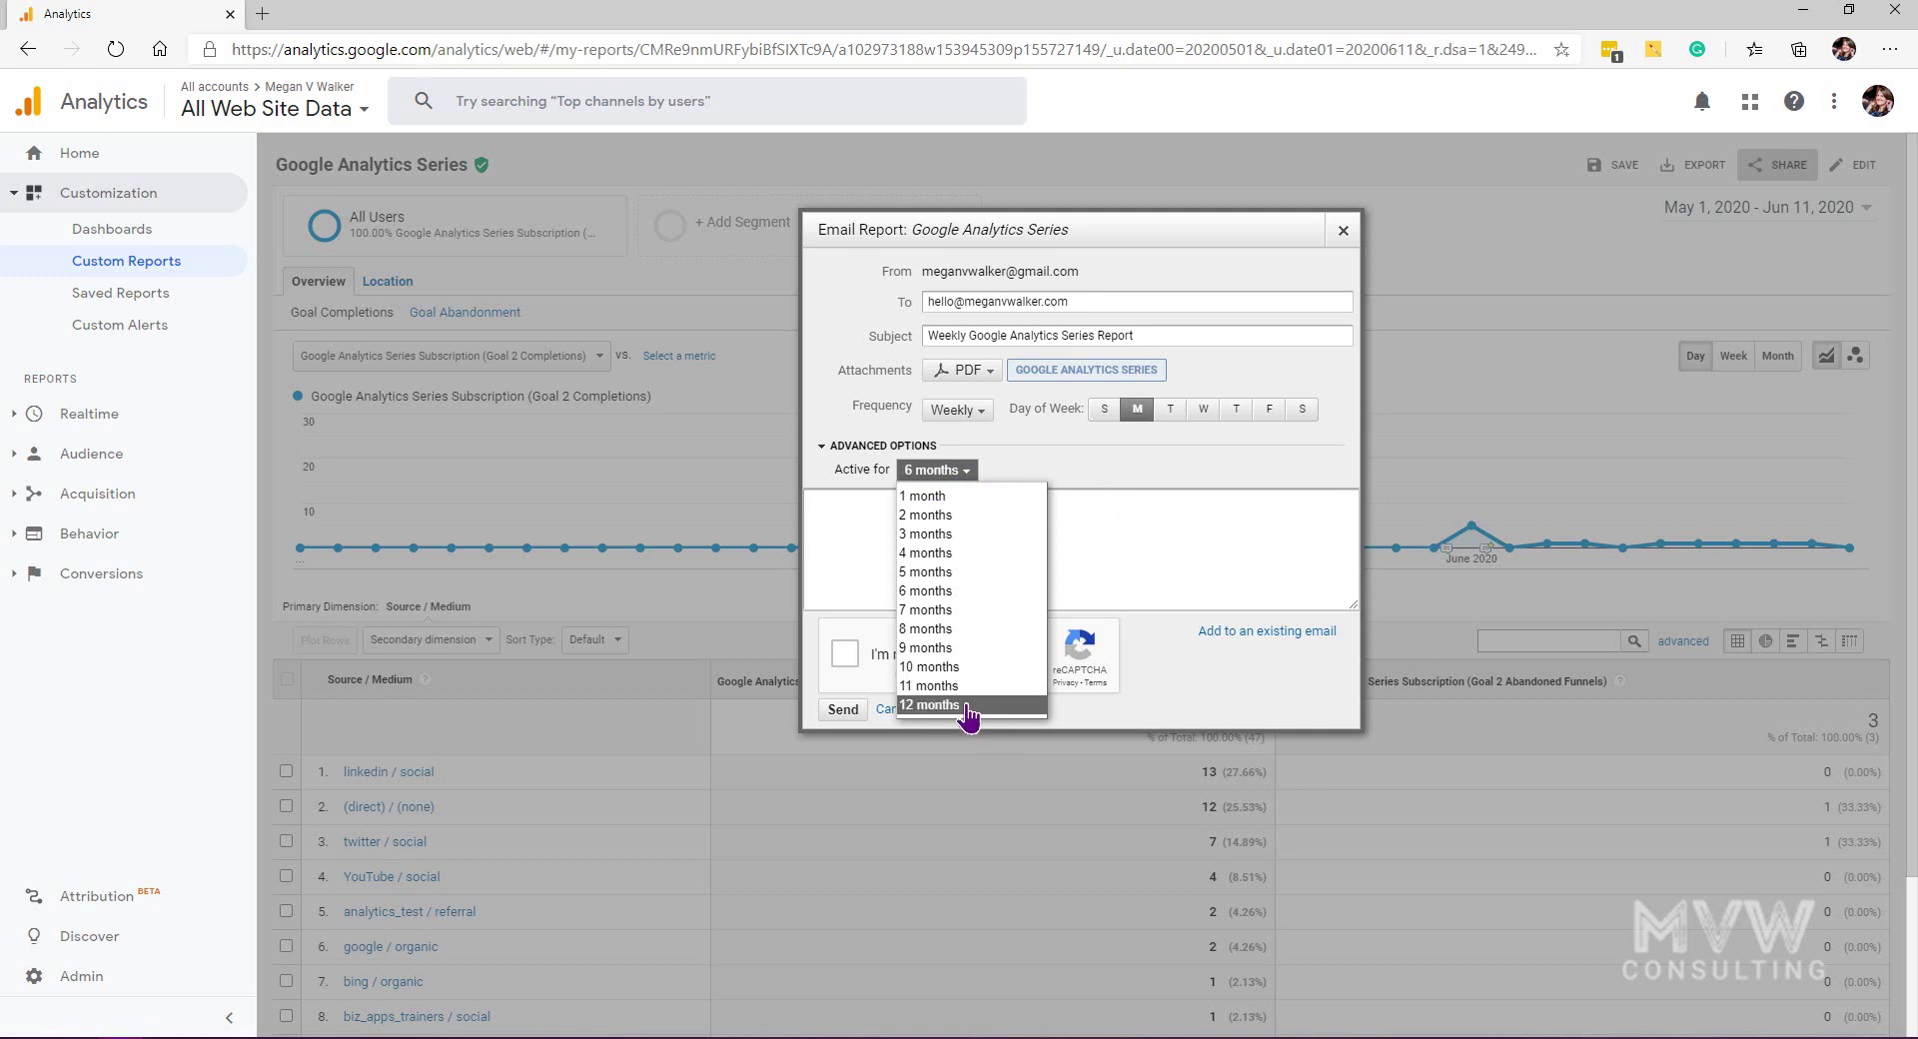
{"action": "left_click", "coordinate": [934, 704]}
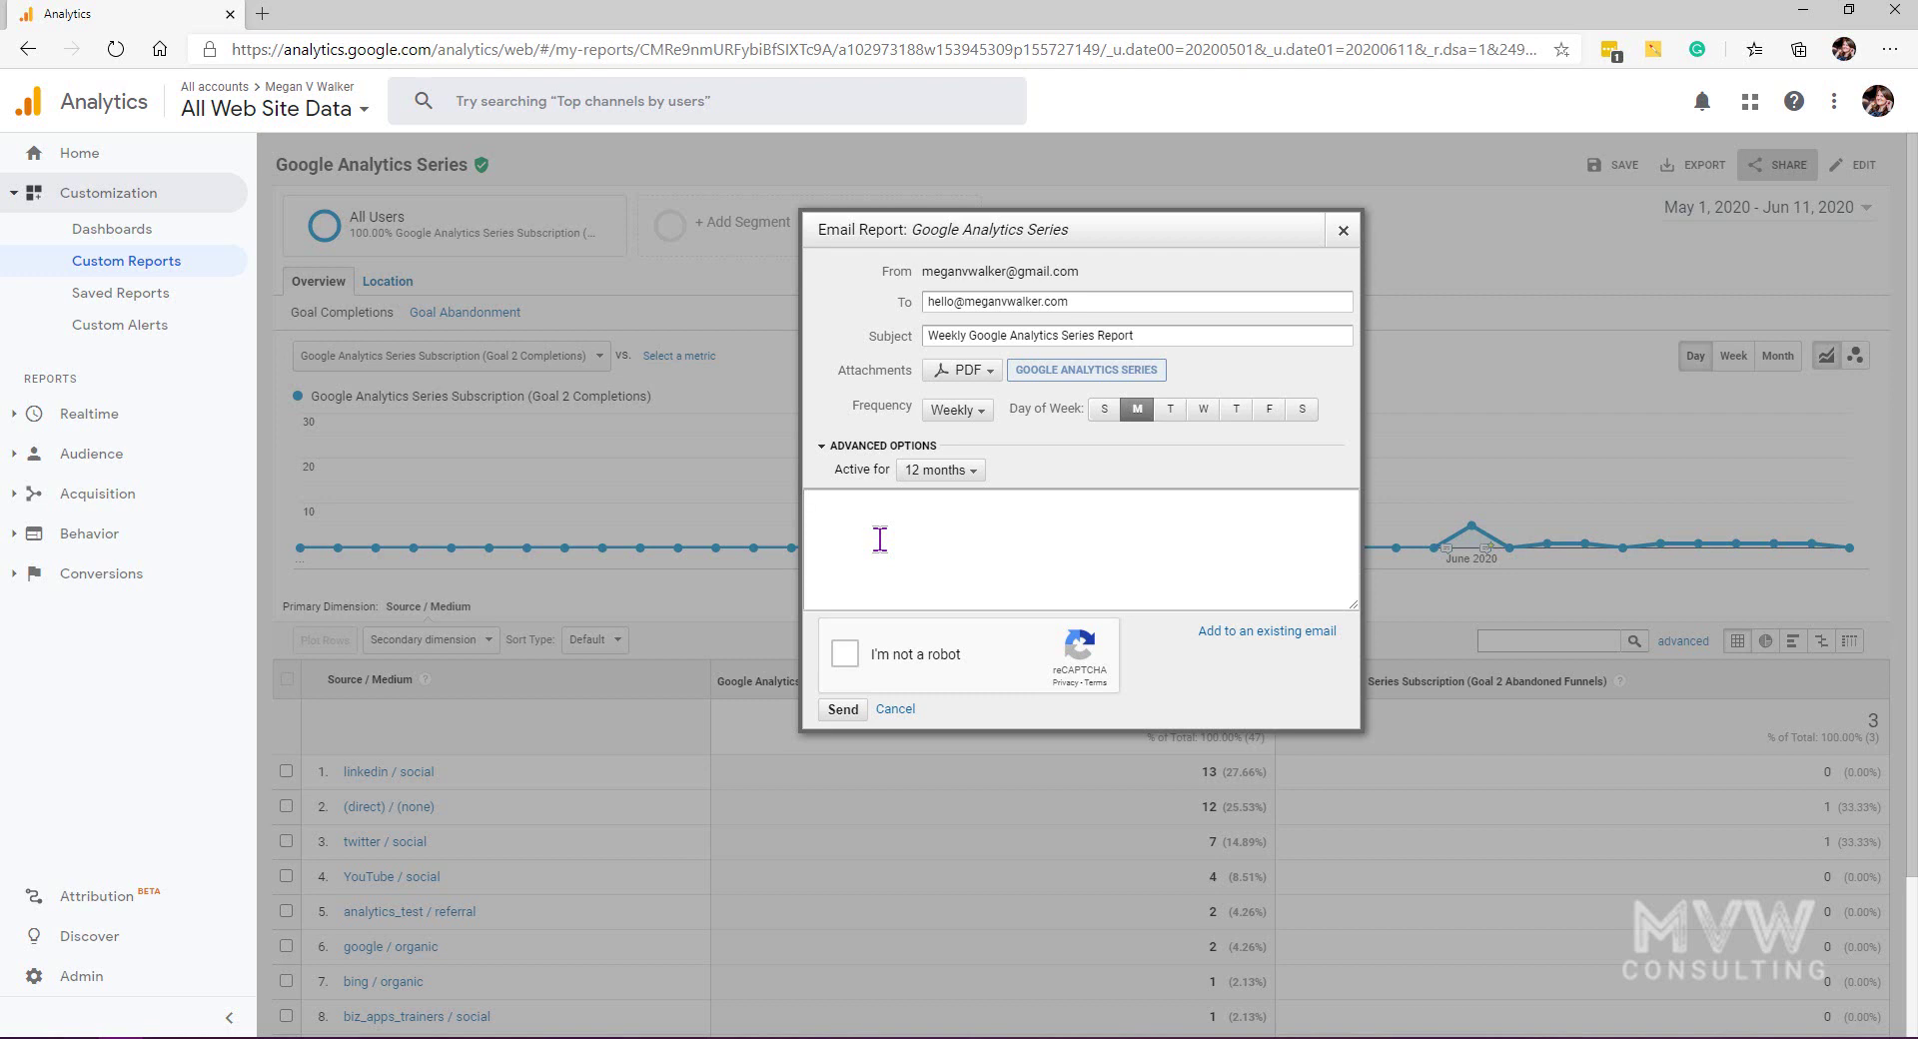
Step: Add the message 'Here is a report for you to check out.', pass reCAPTCHA and send
{"action": "type", "text": "Here is a report for you to check out."}
{"action": "left_click", "coordinate": [845, 653]}
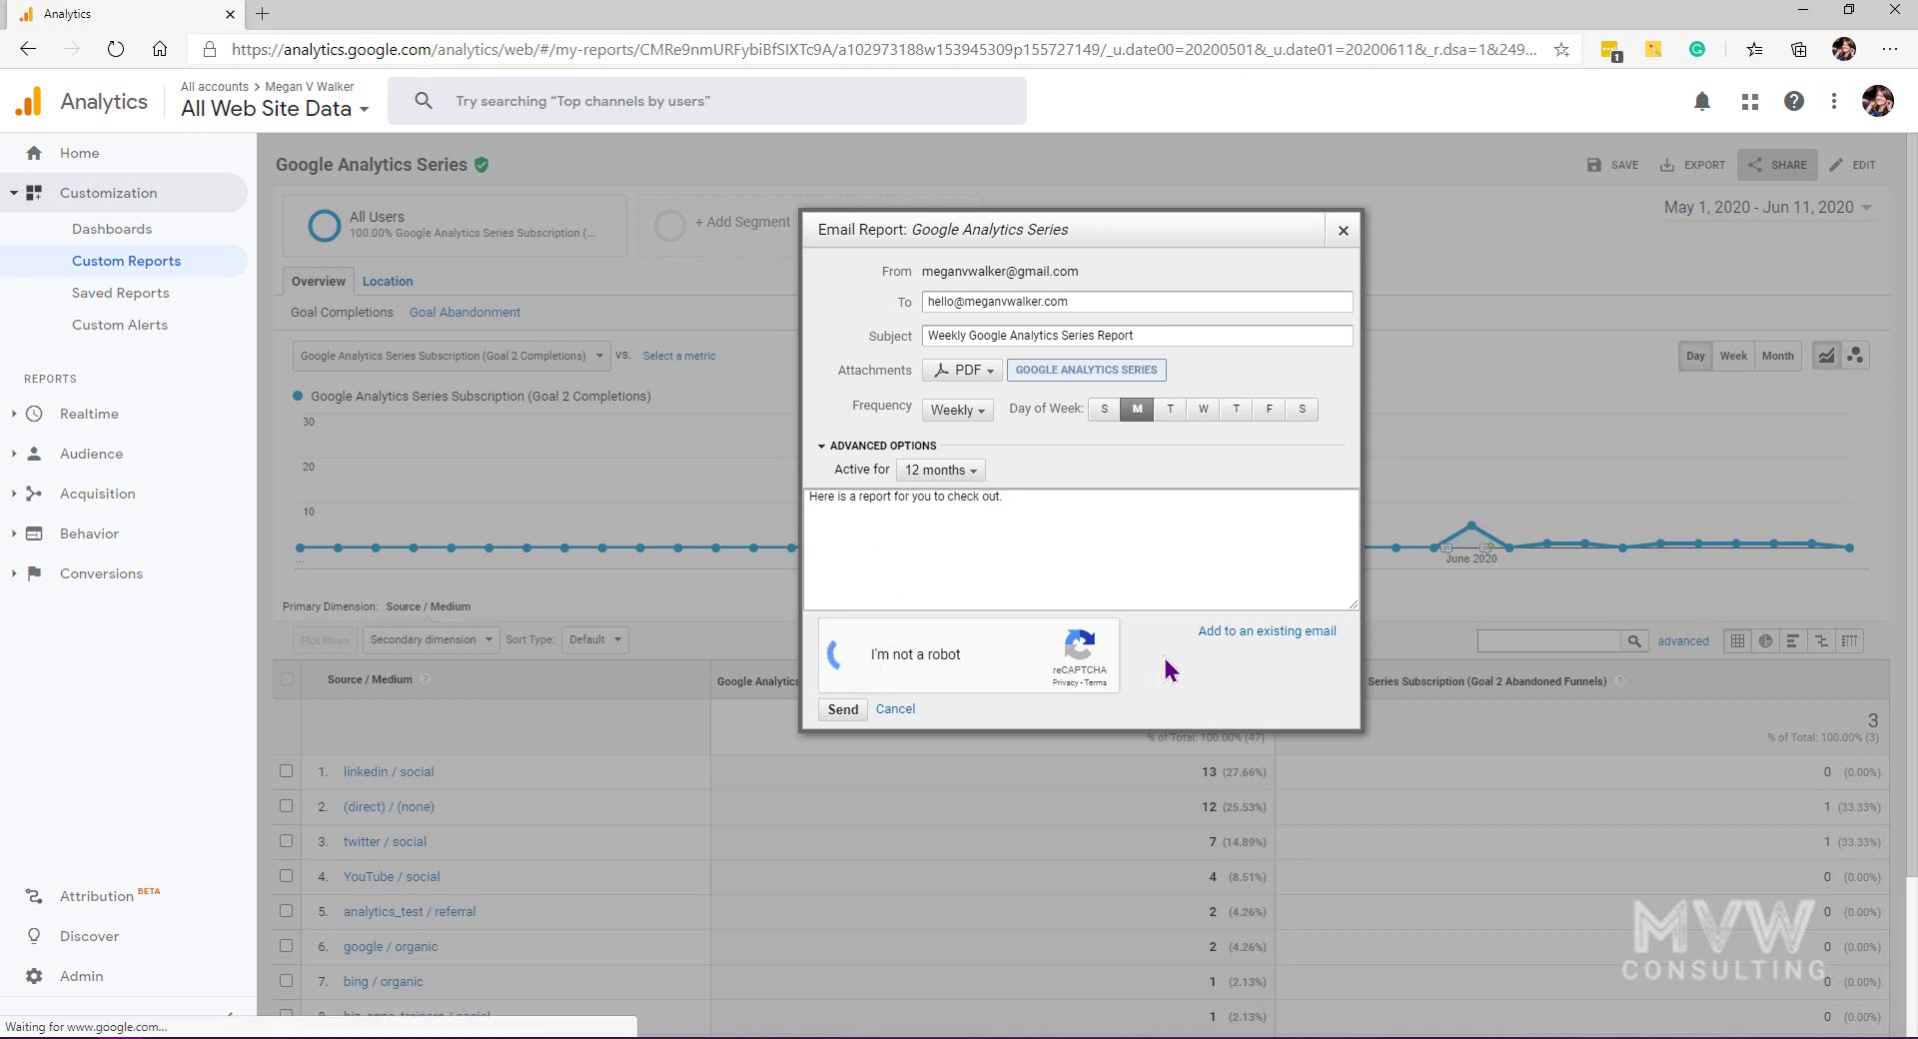
{"action": "left_click", "coordinate": [842, 709]}
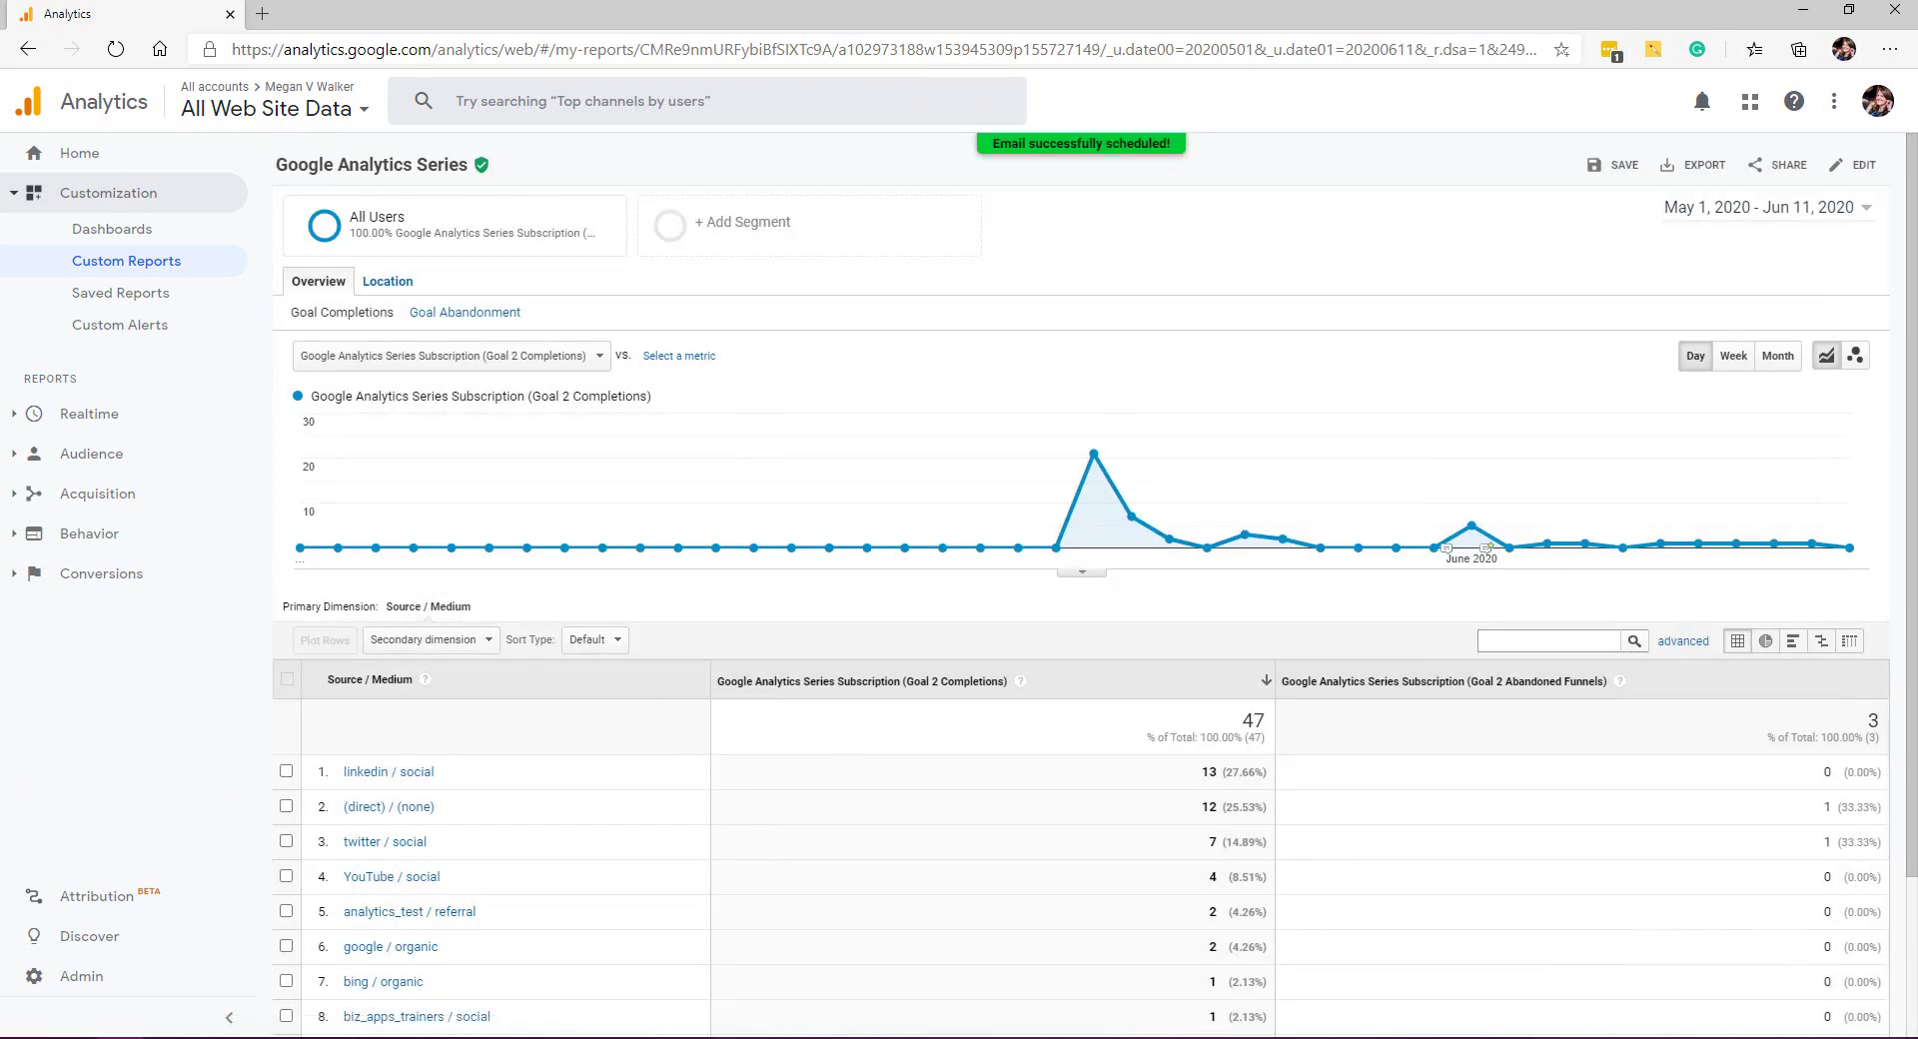
{"action": "key", "text": "alt+Tab"}
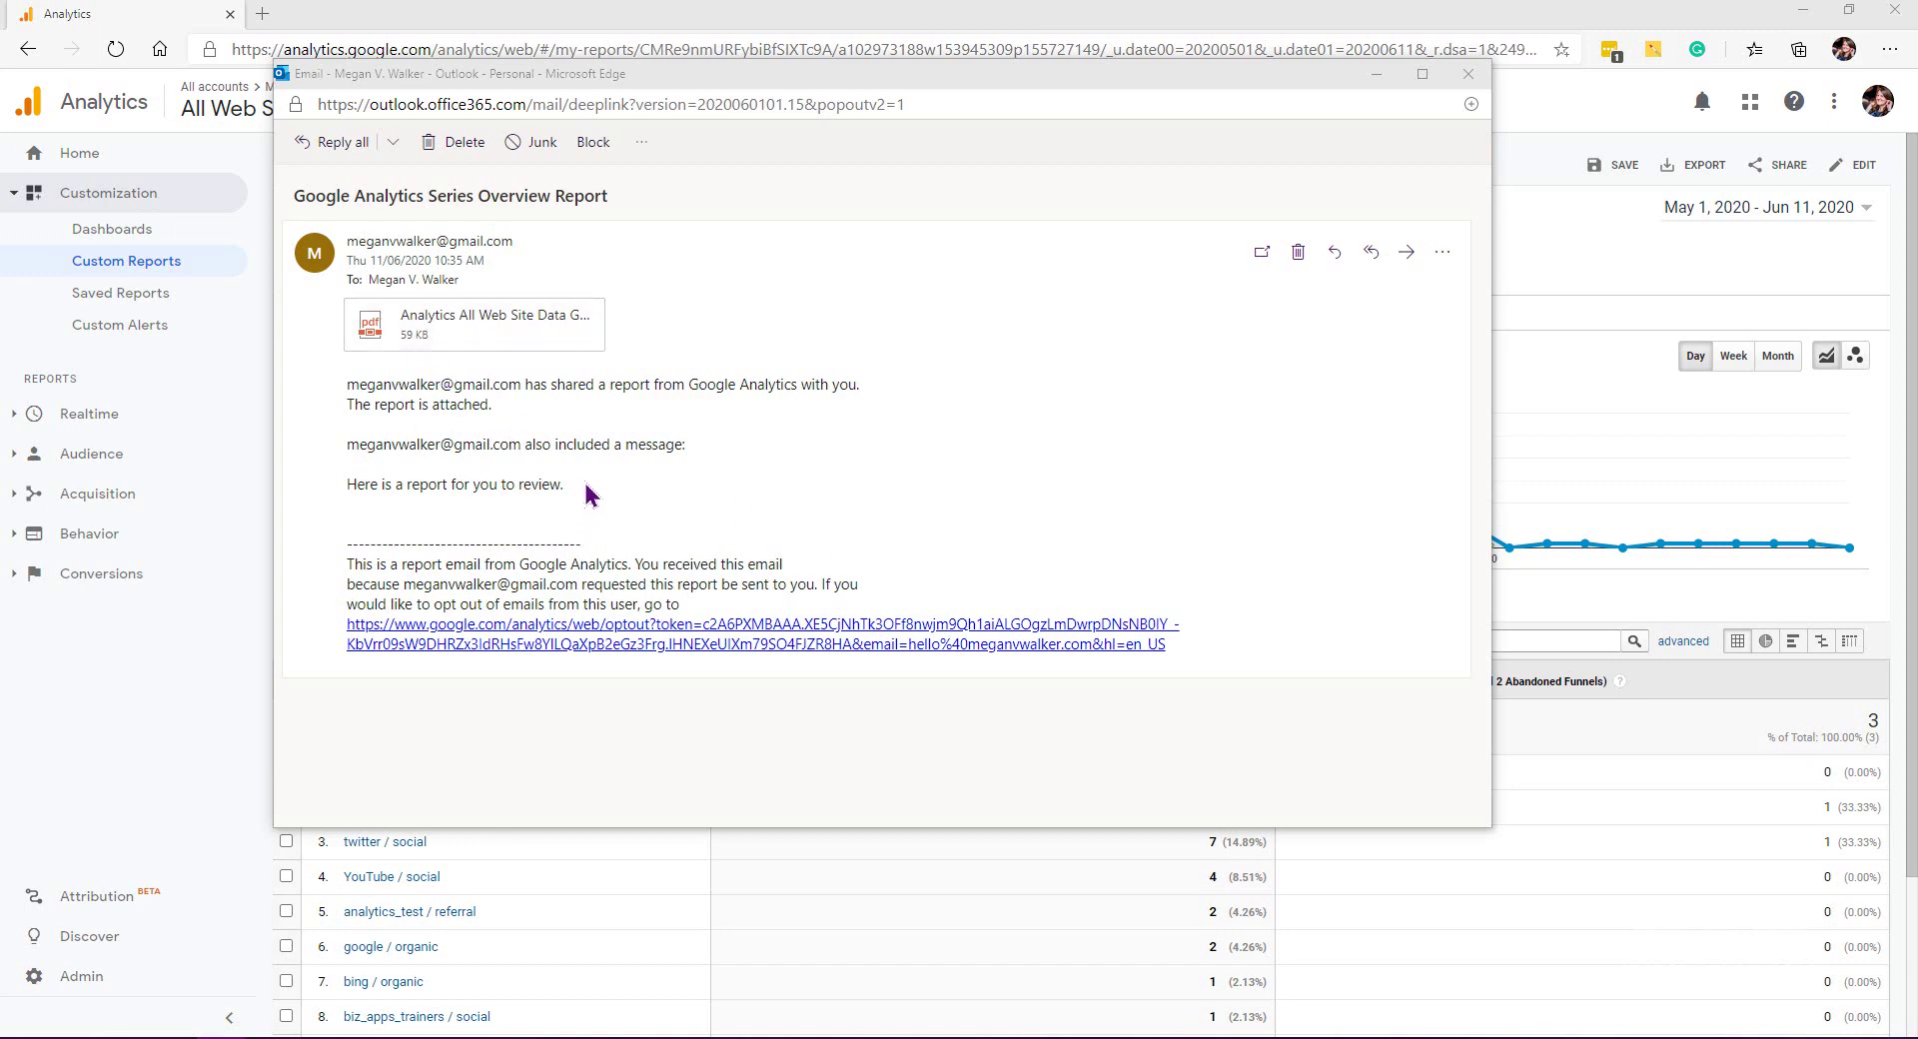
{"action": "left_click_drag", "start_coordinate": [586, 489], "coordinate": [344, 490]}
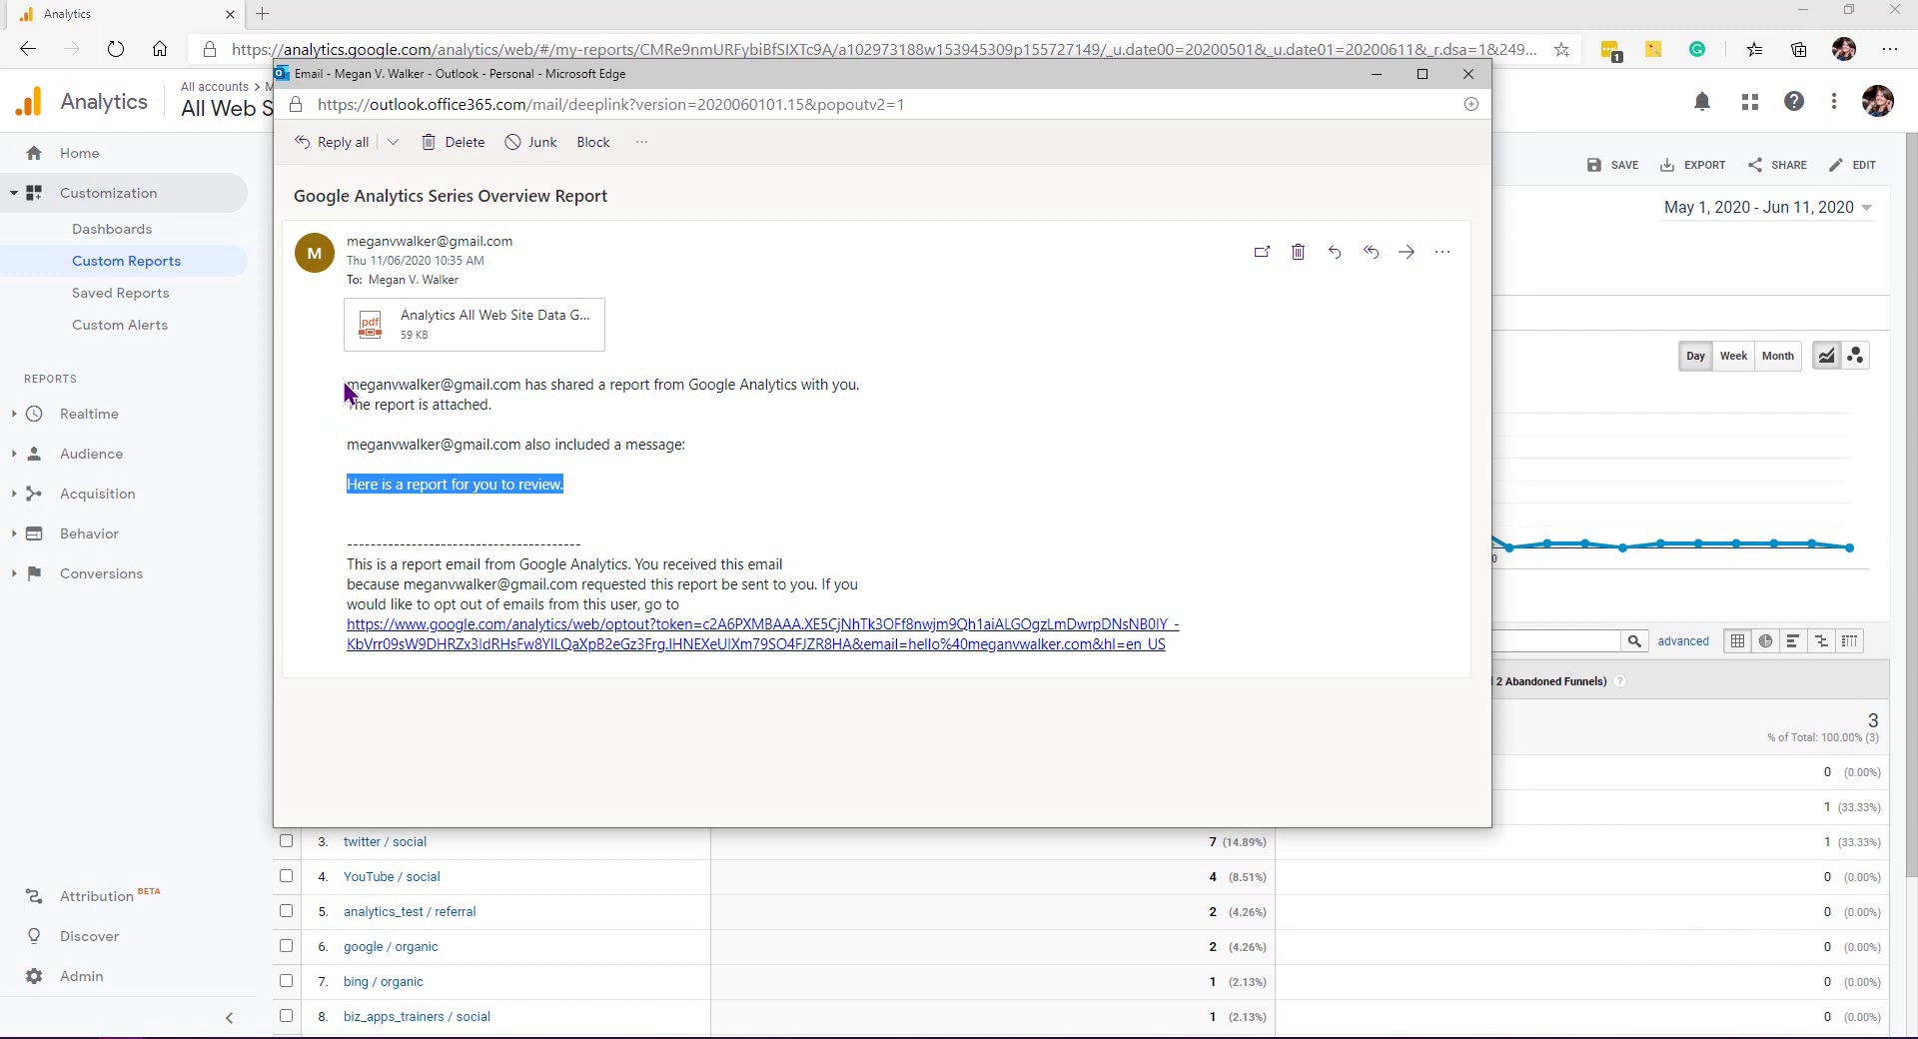
{"action": "left_click_drag", "start_coordinate": [517, 412], "coordinate": [349, 383]}
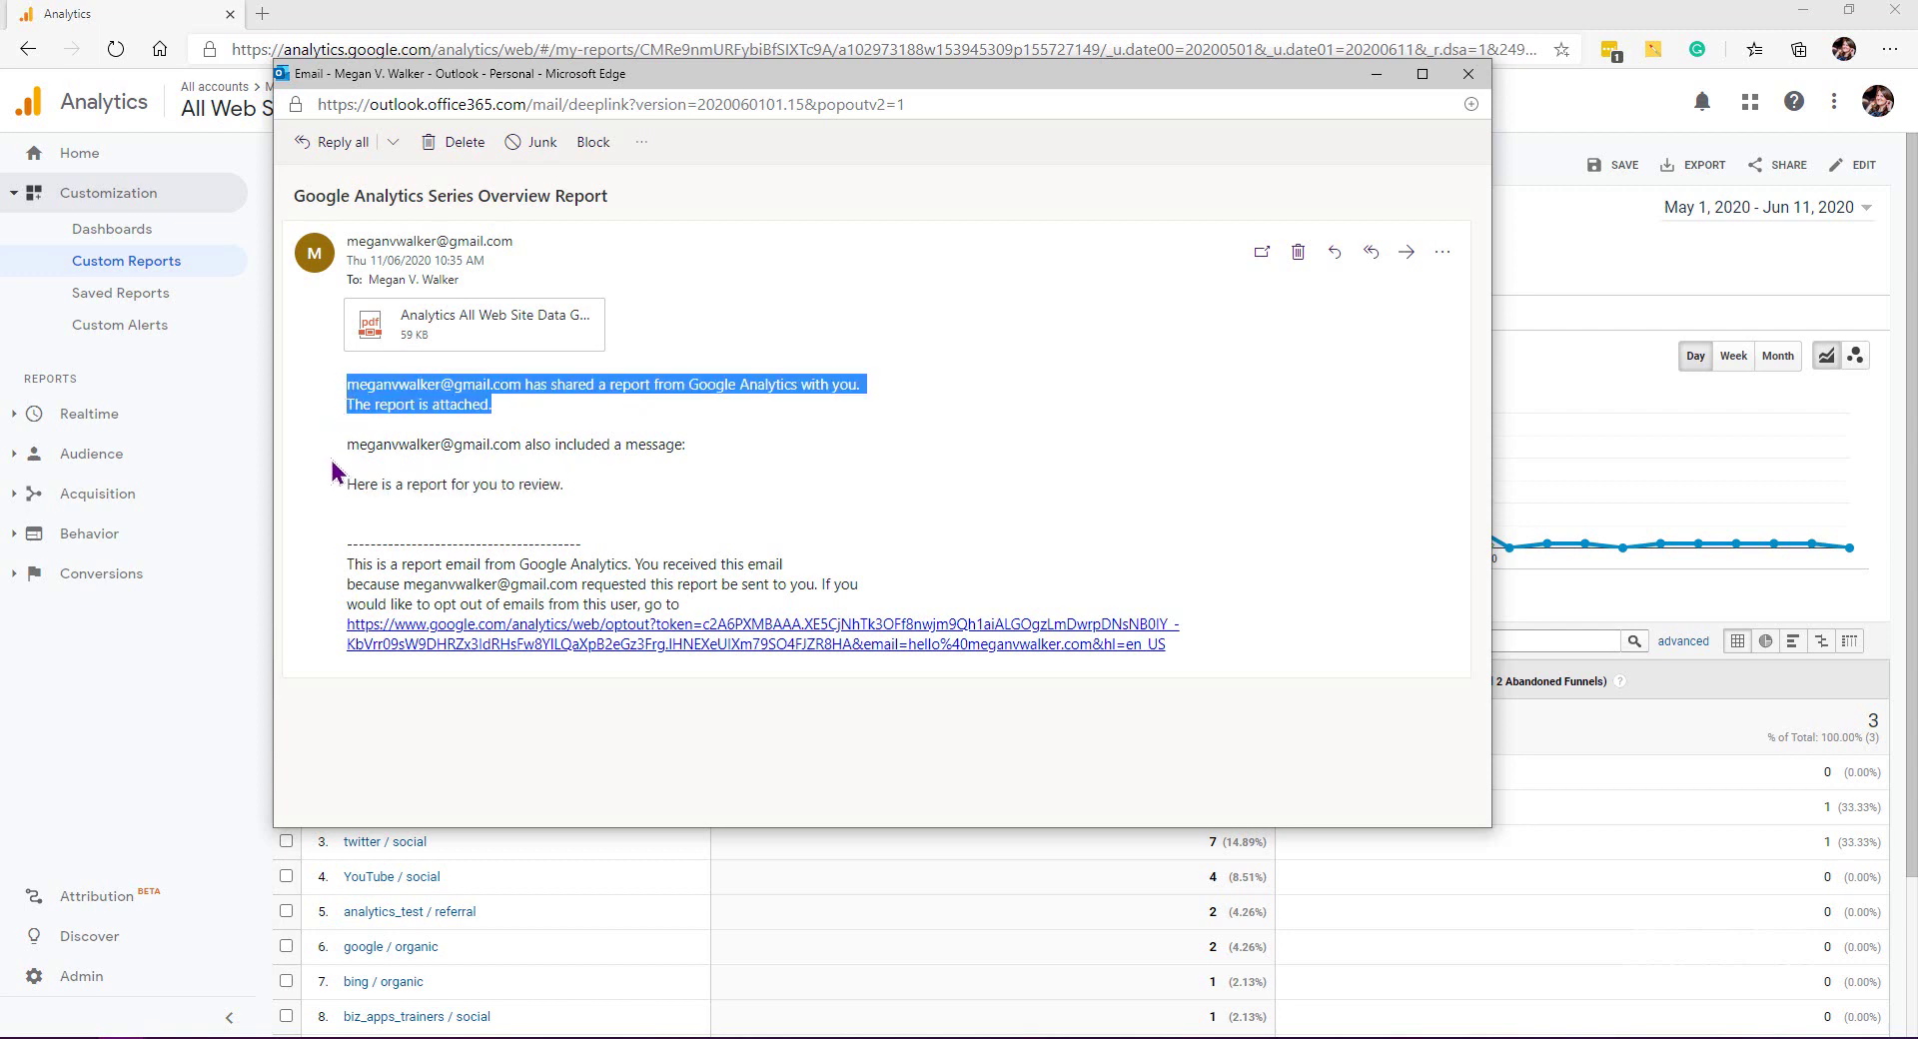
{"action": "left_click", "coordinate": [424, 329]}
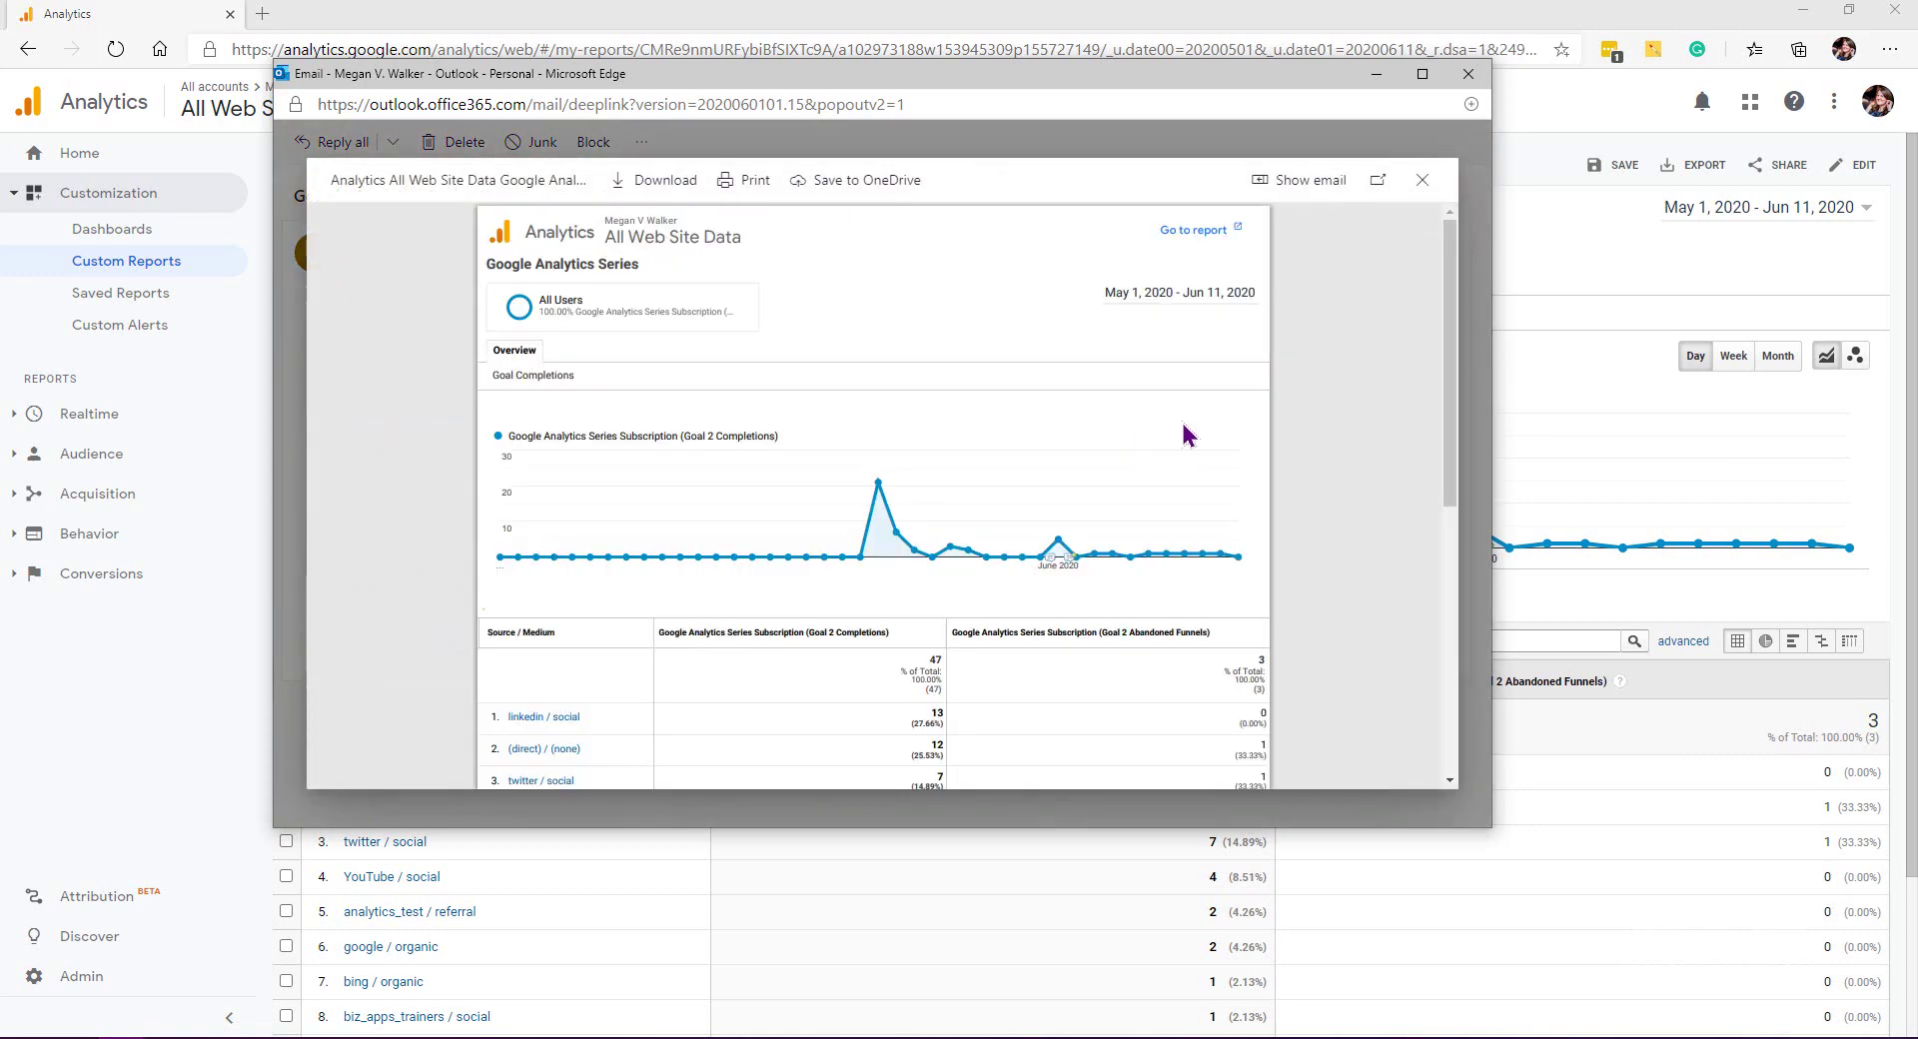
{"action": "scroll", "coordinate": [1185, 430], "scroll_direction": "down", "scroll_amount": 10}
{"action": "scroll", "coordinate": [1186, 429], "scroll_direction": "up", "scroll_amount": 10}
{"action": "left_click", "coordinate": [1423, 179]}
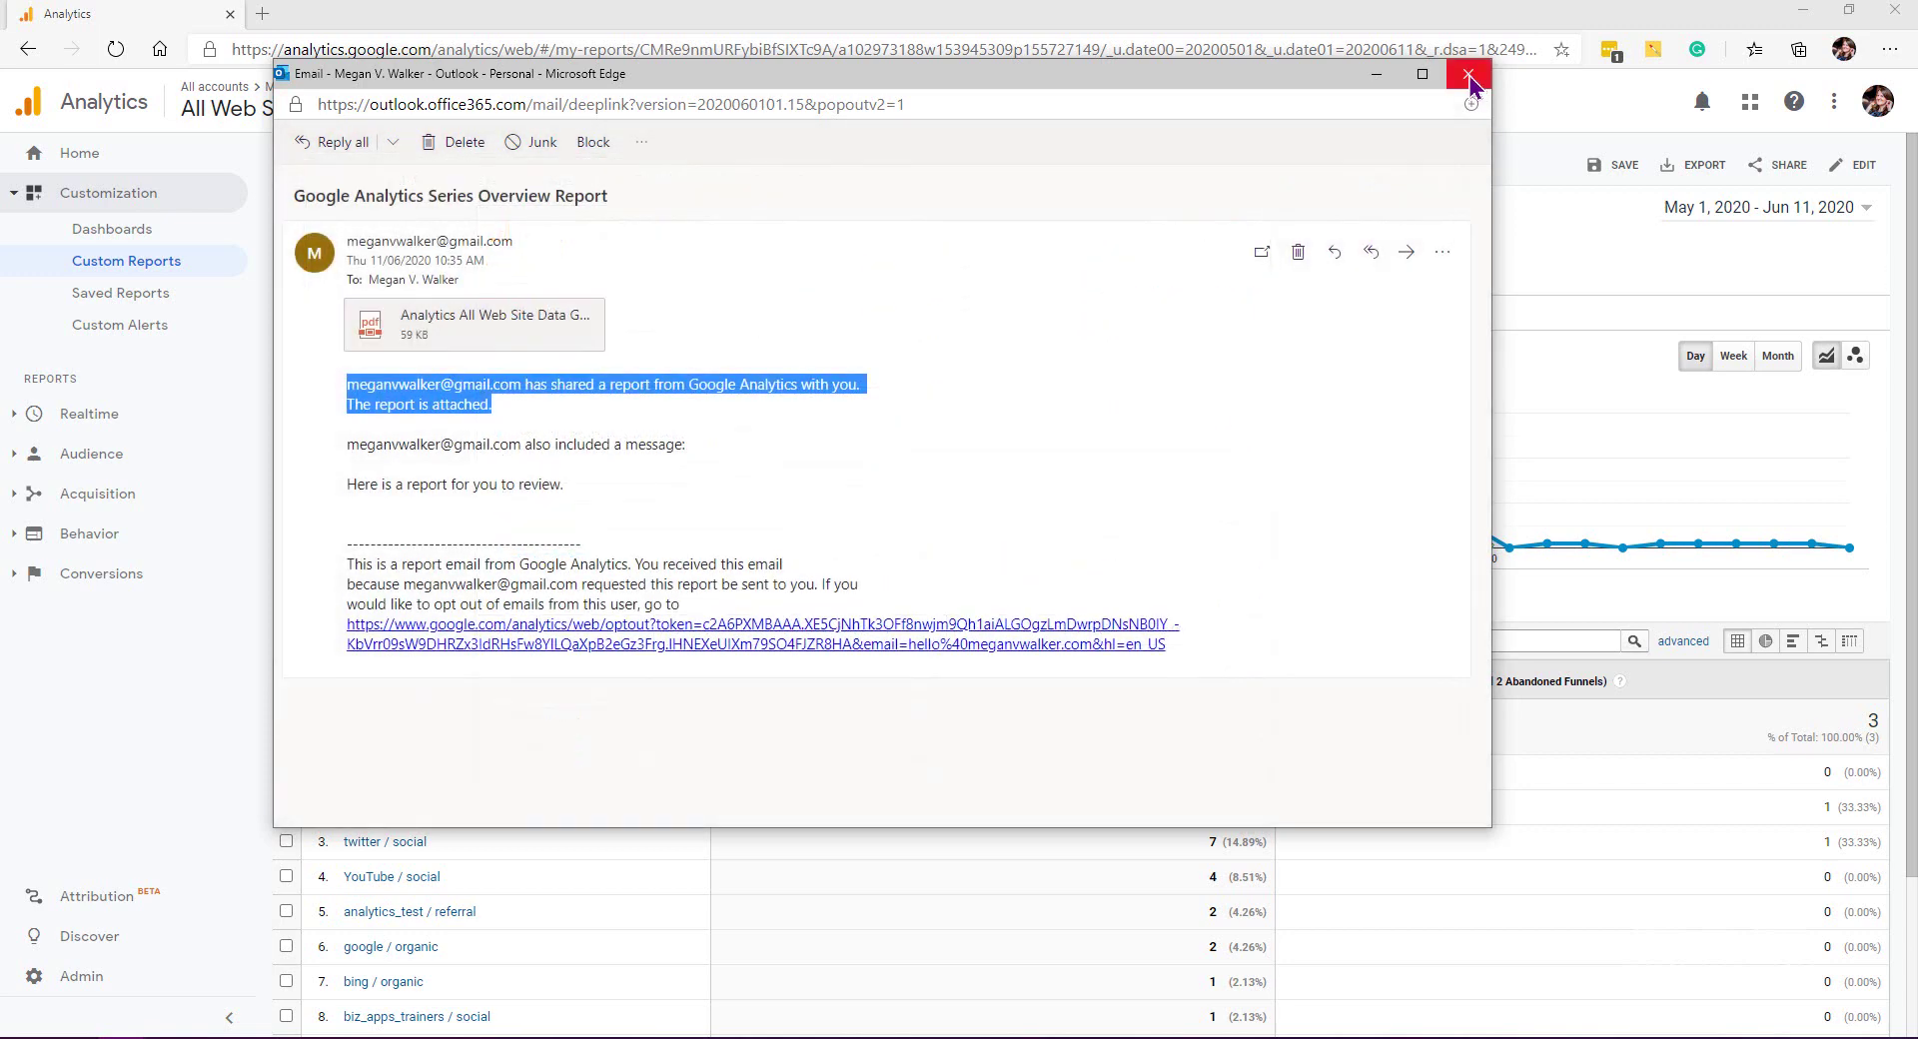
{"action": "left_click", "coordinate": [1468, 74]}
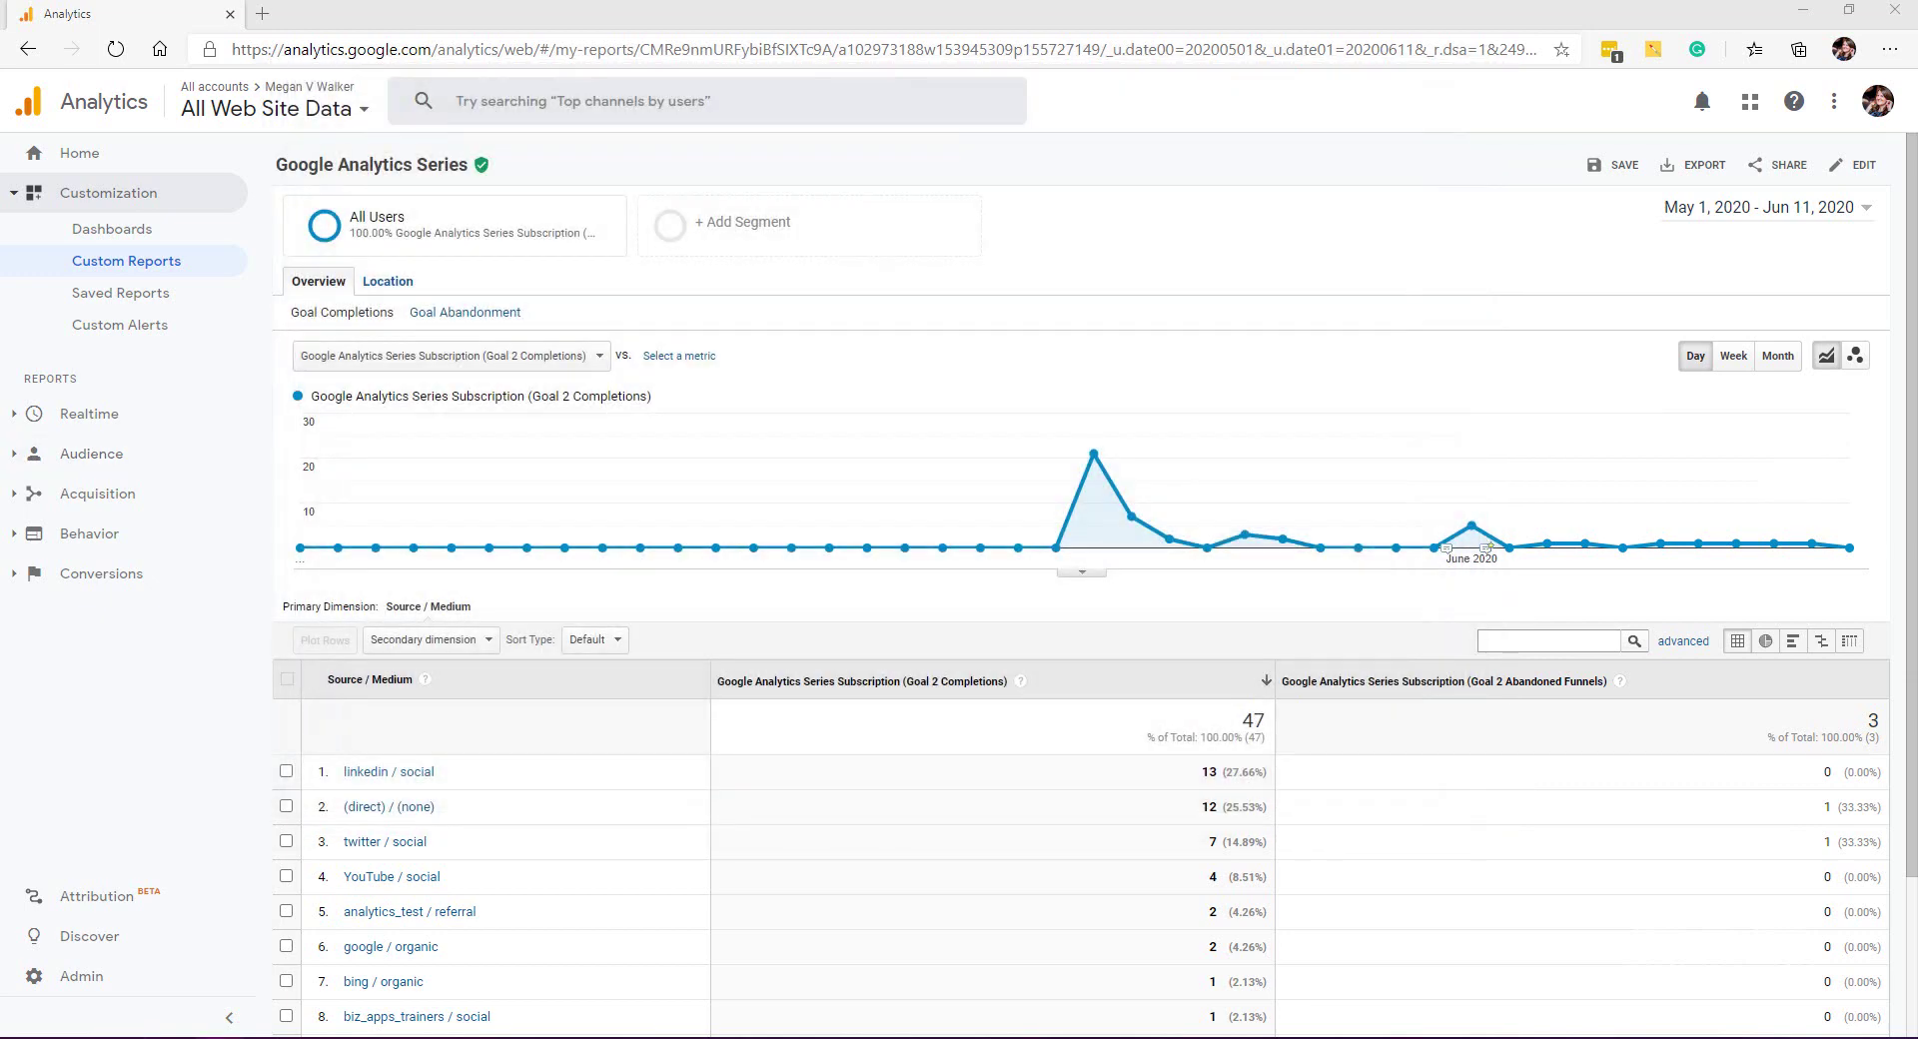
Step: Go to Admin and view the Scheduled Emails list for this view
{"action": "left_click", "coordinate": [130, 975]}
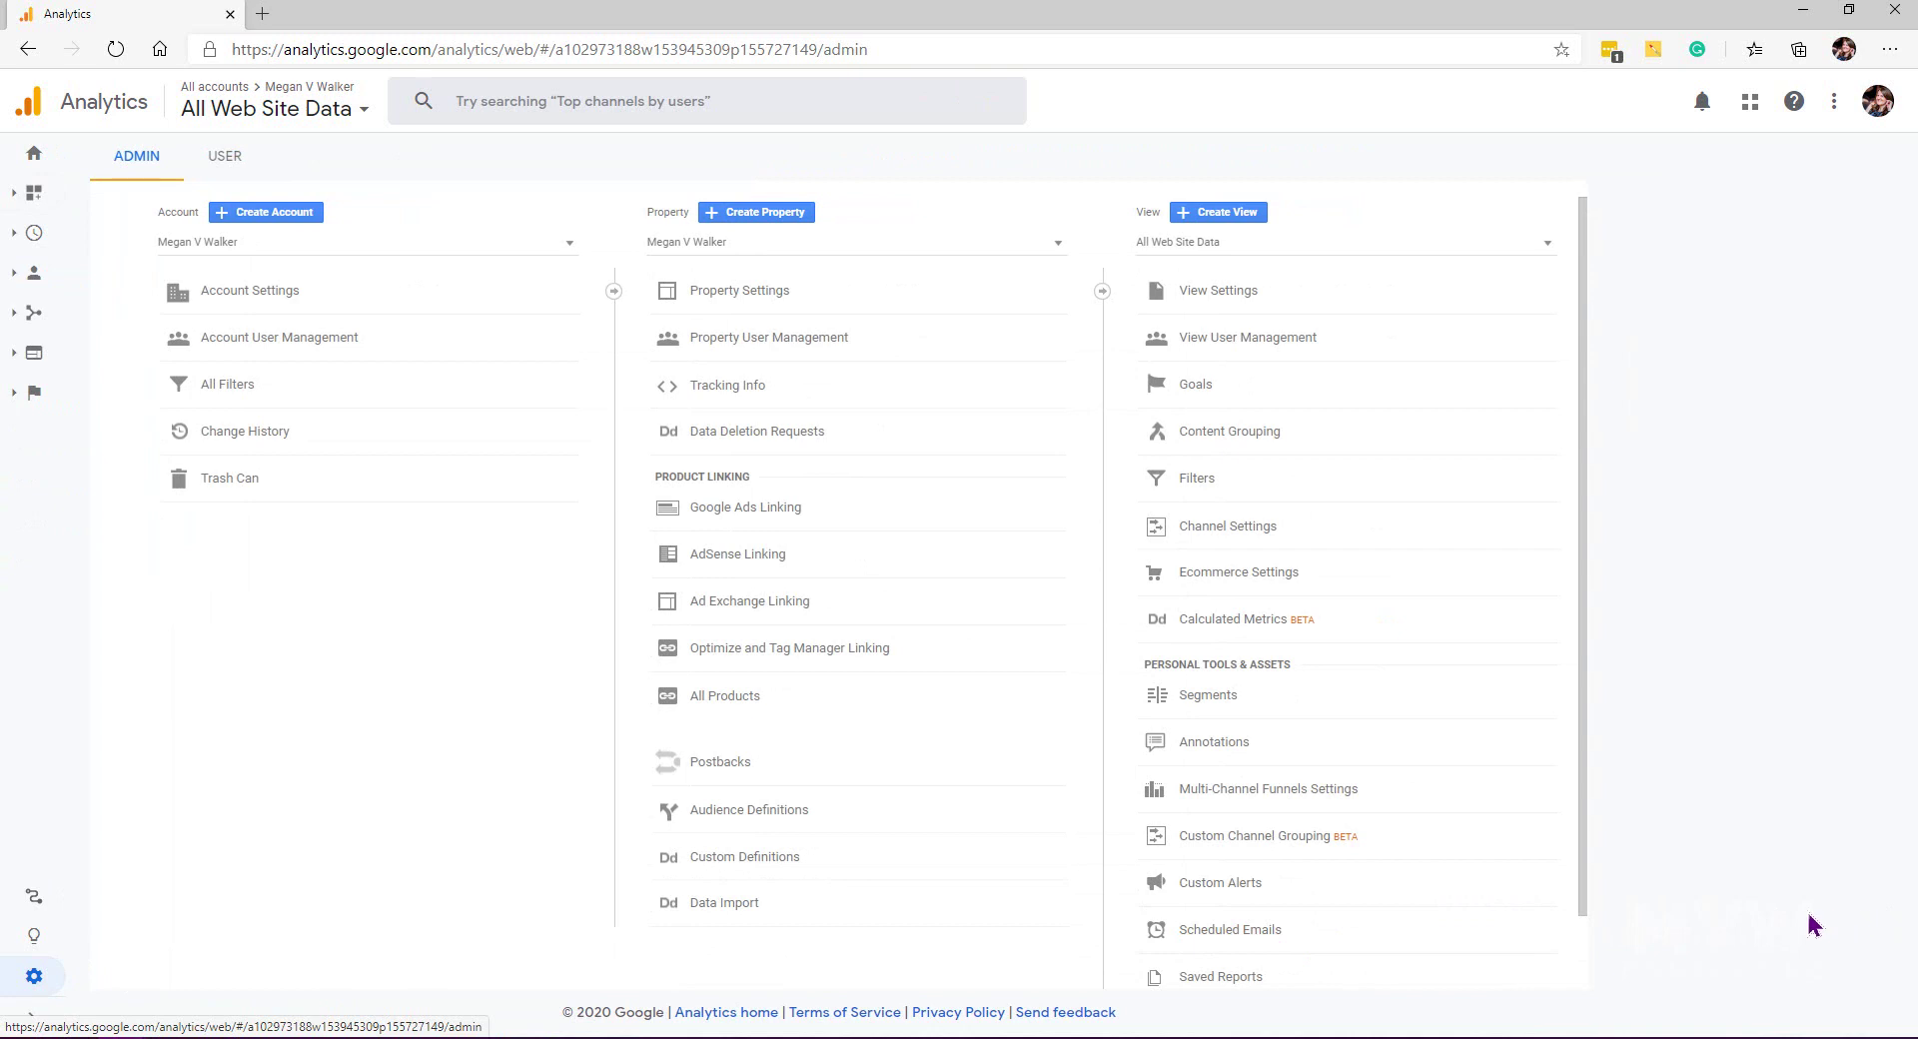
{"action": "left_click", "coordinate": [1233, 931]}
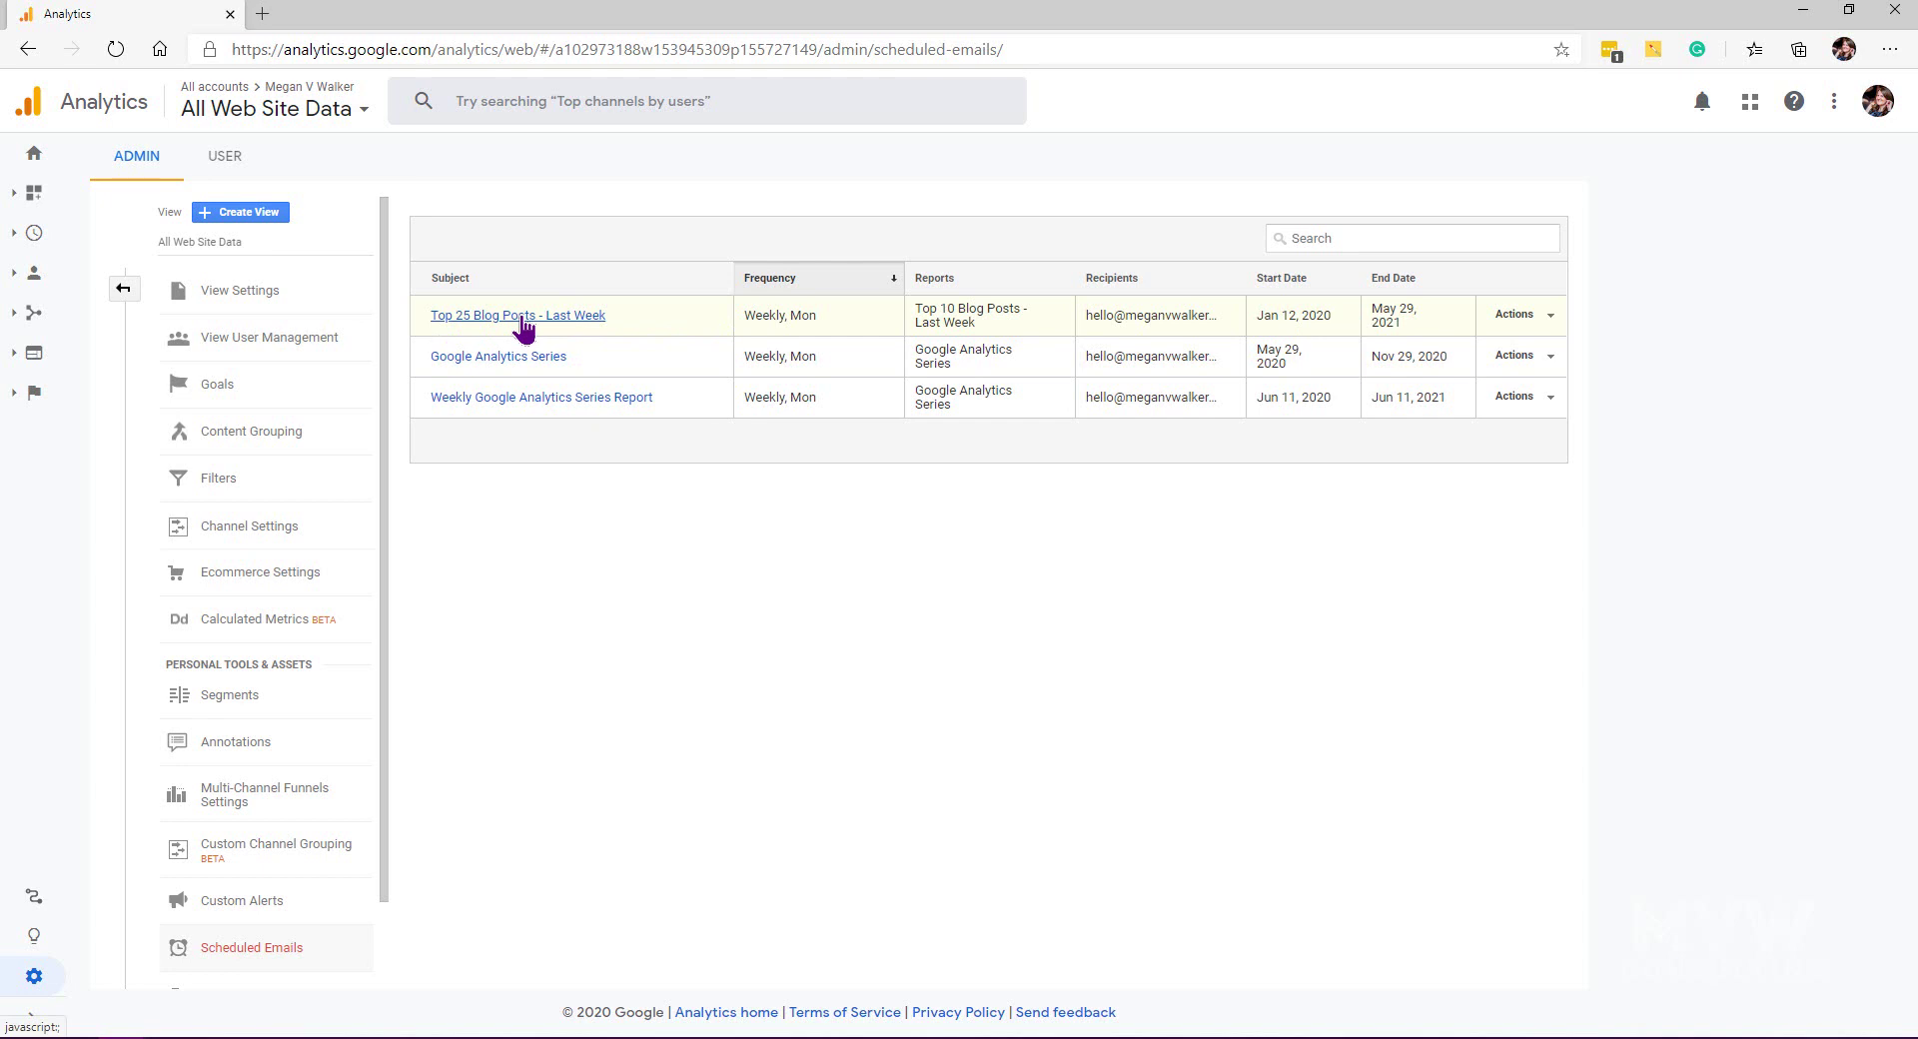
Step: Extend the Top 25 Blog Posts - Last Week schedule so it now ends Jun 11, 2021
{"action": "left_click", "coordinate": [1528, 315]}
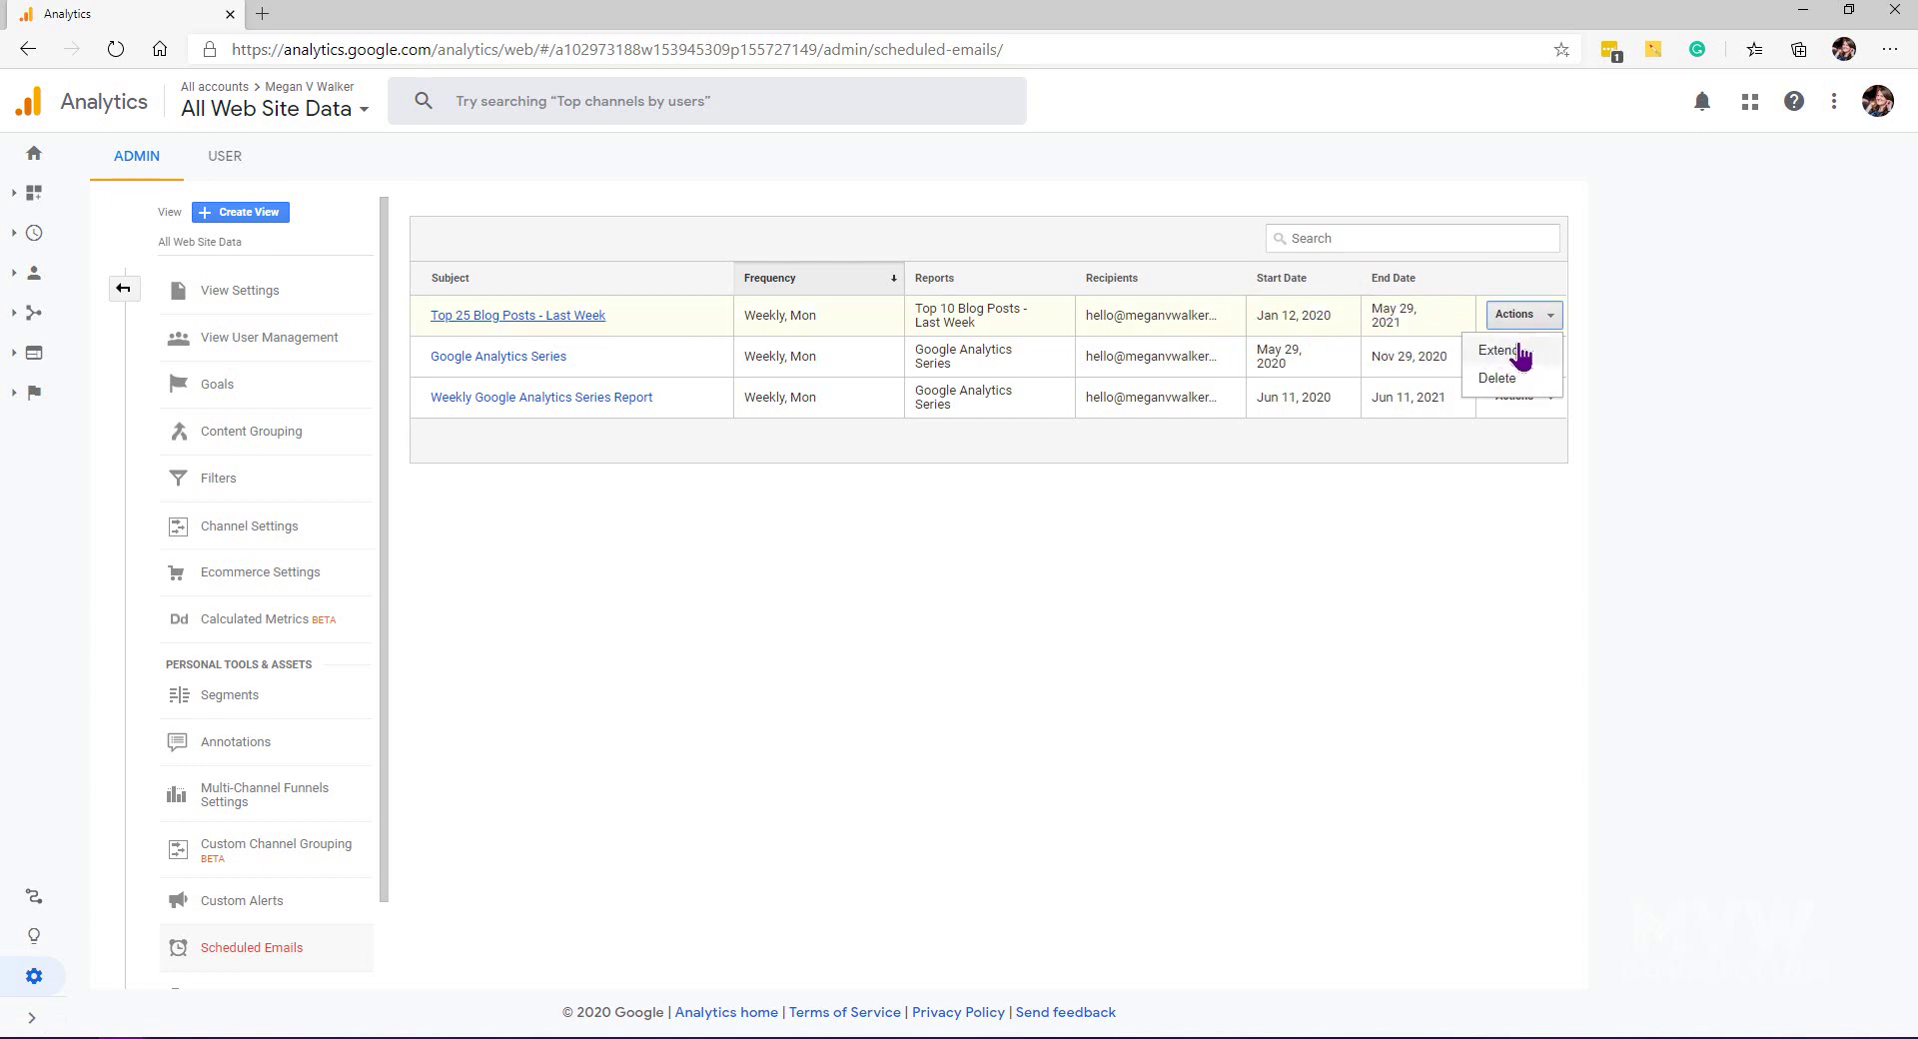
{"action": "left_click", "coordinate": [1518, 352]}
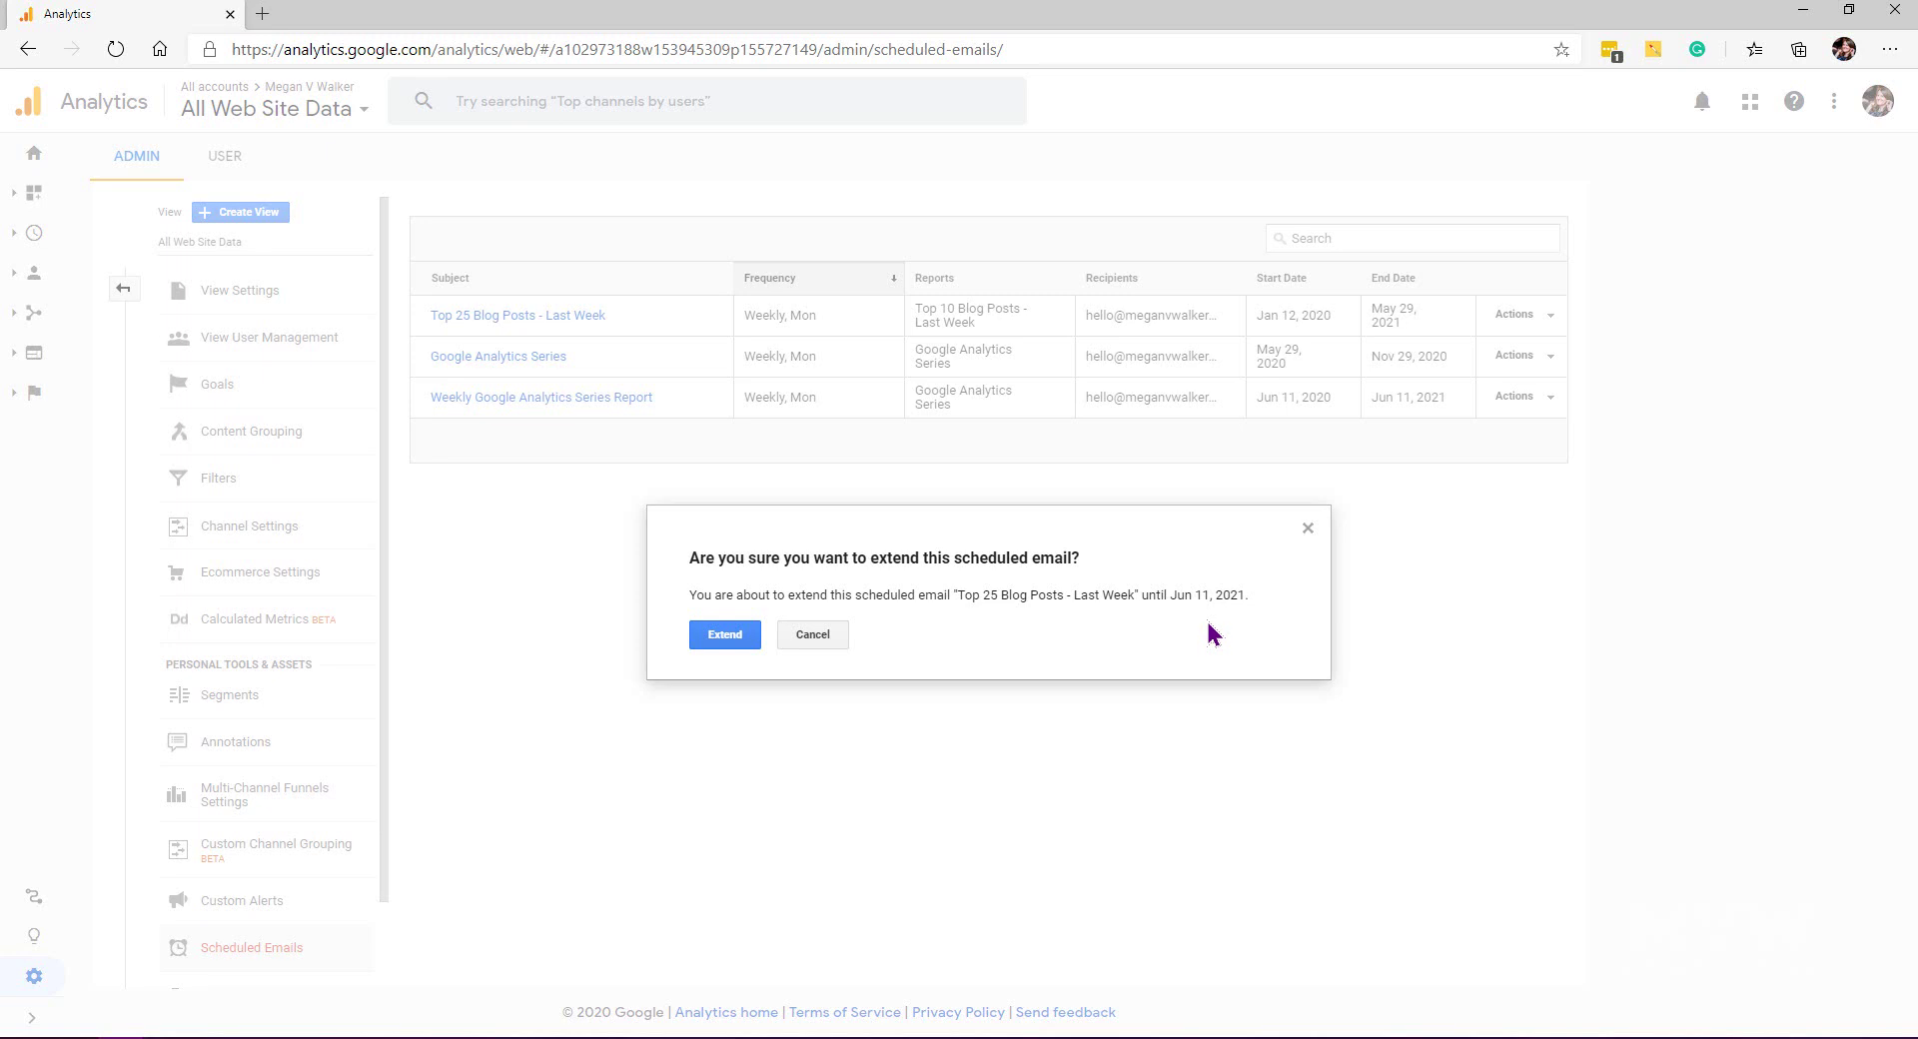
{"action": "left_click", "coordinate": [721, 639]}
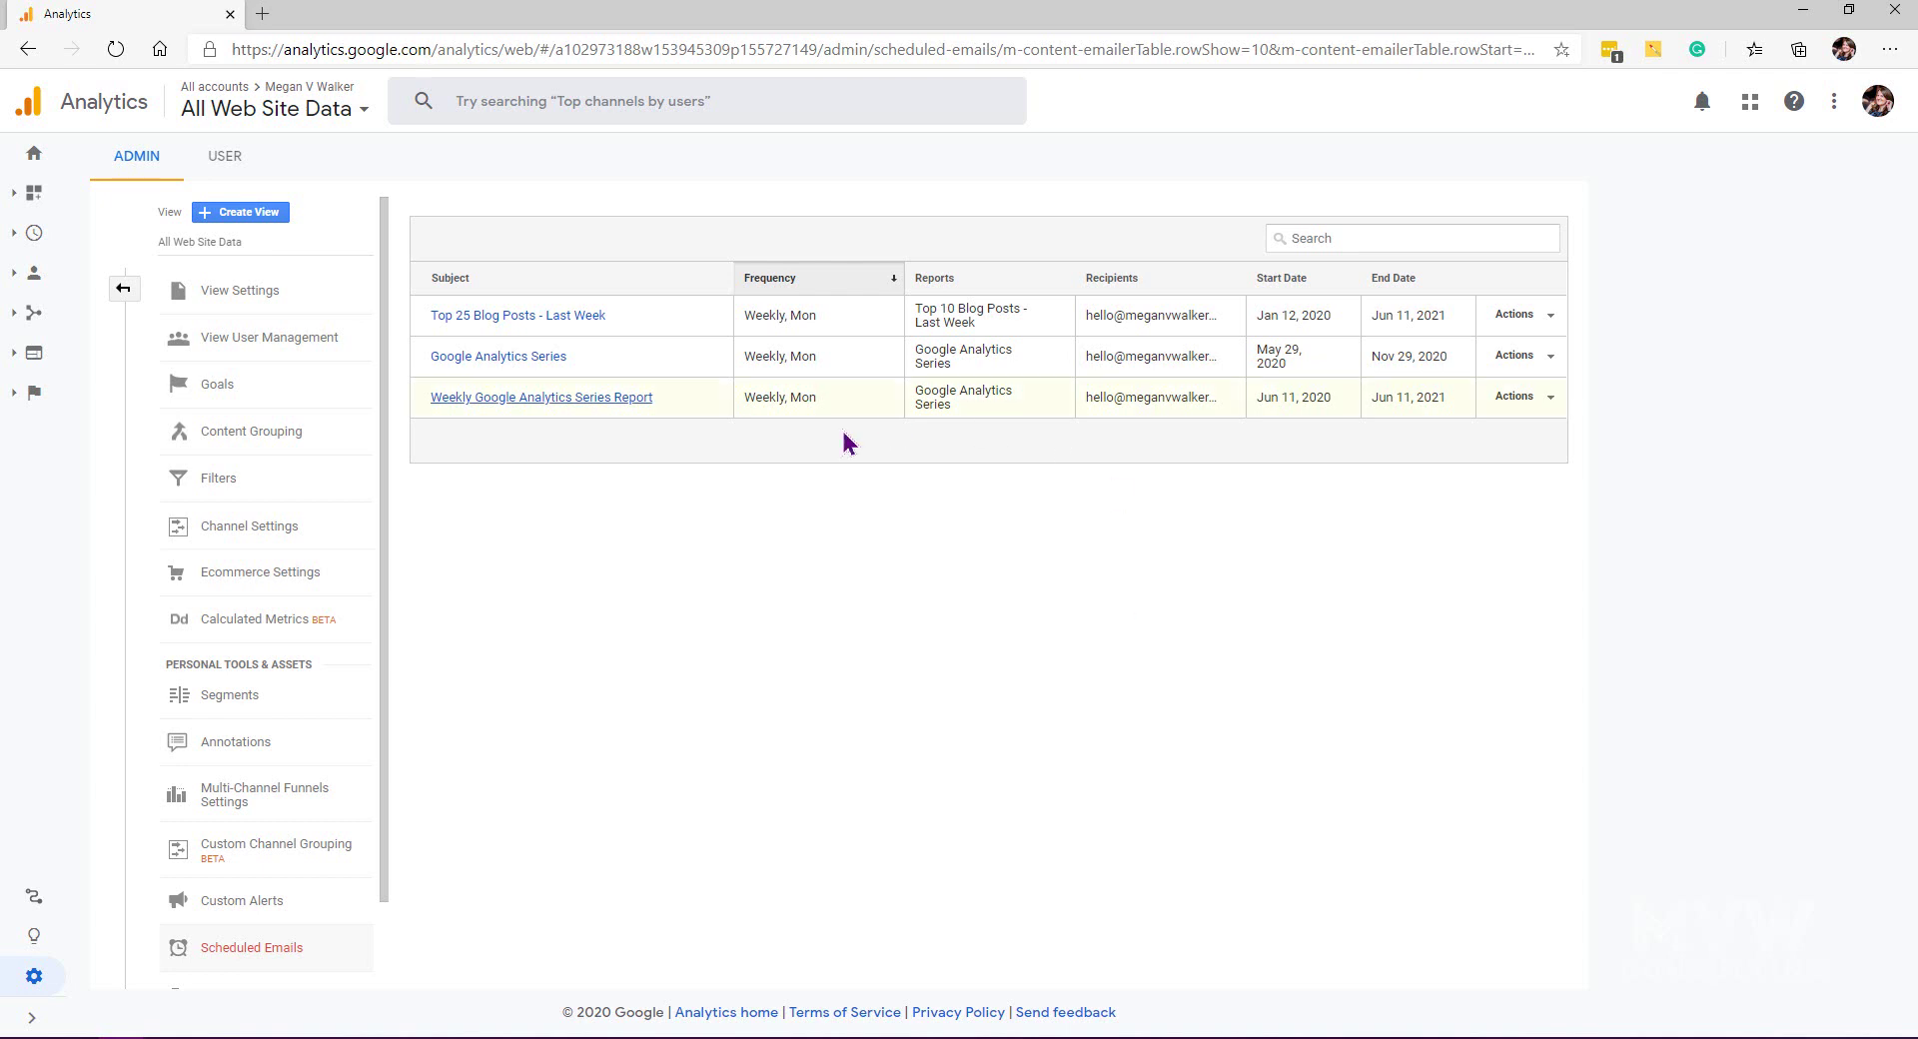
Step: Open the Top 25 Blog Posts - Last Week email's edit form and review its subject
{"action": "left_click", "coordinate": [594, 314]}
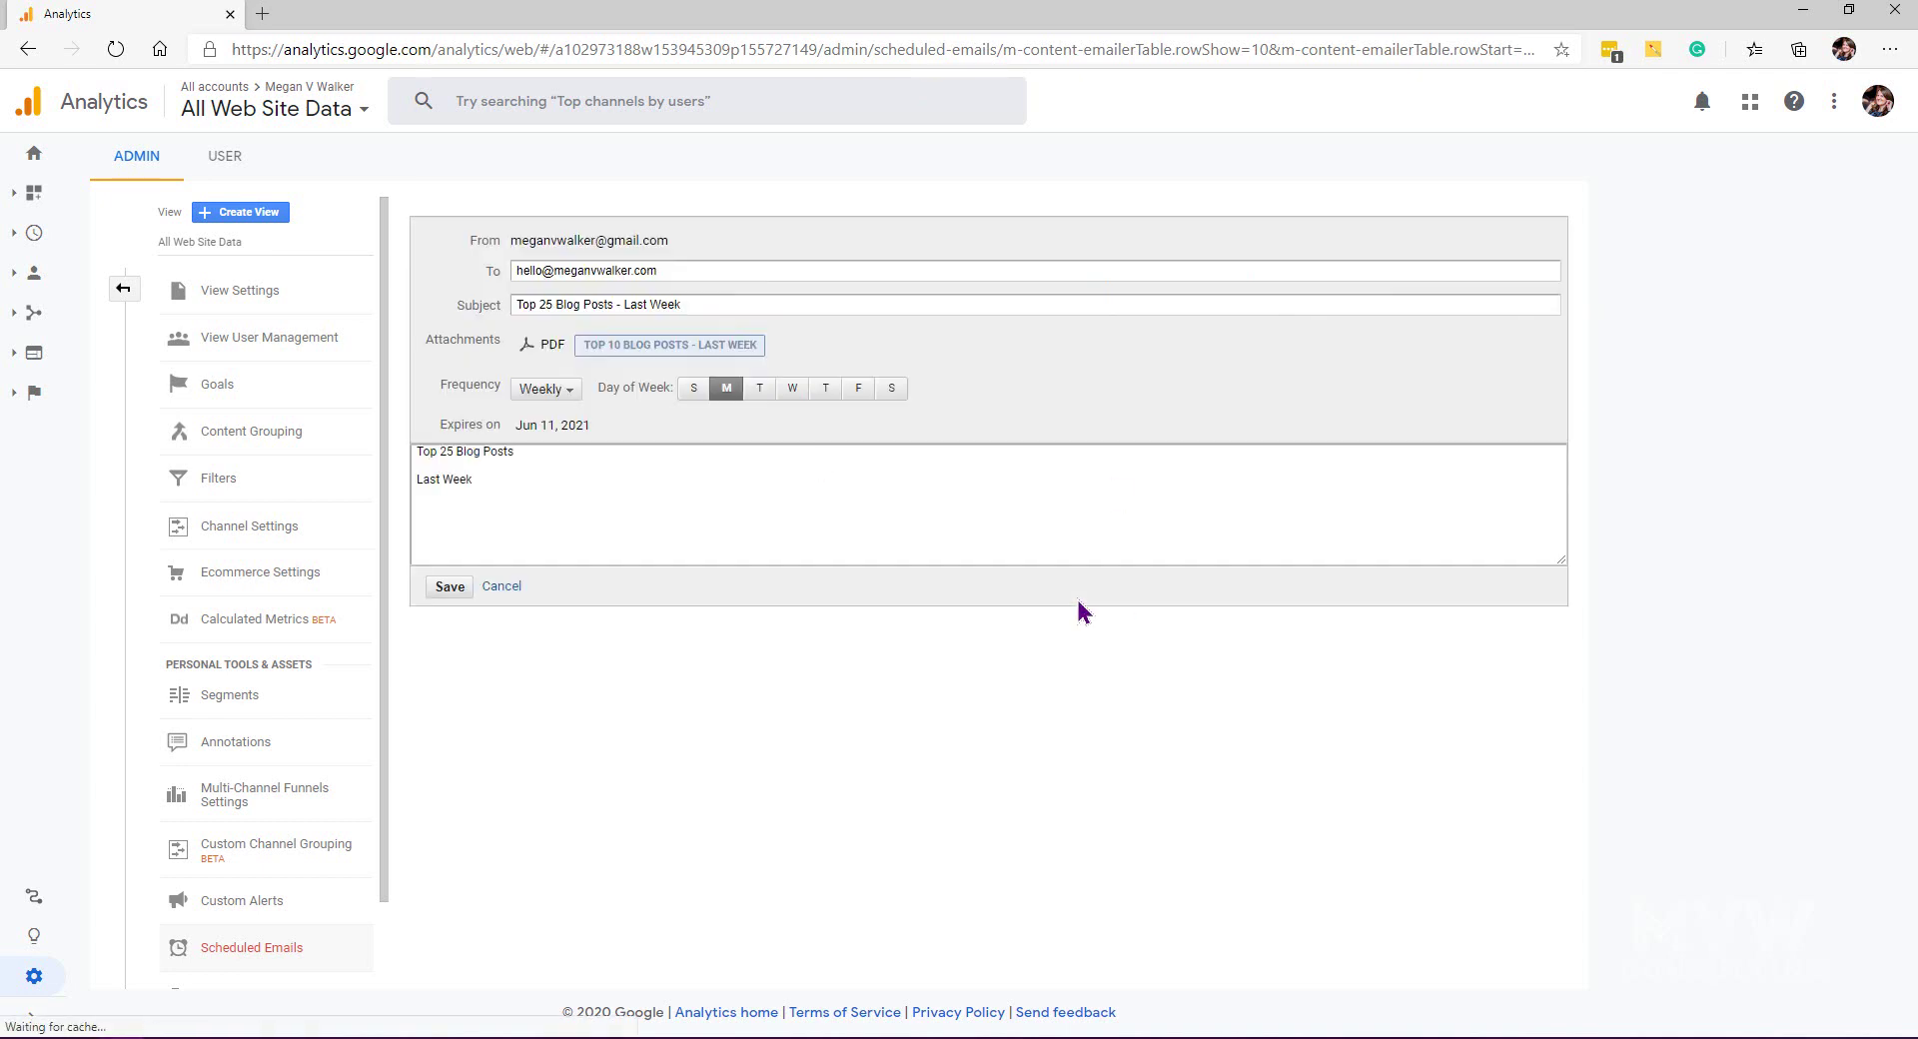
{"action": "left_click_drag", "start_coordinate": [705, 306], "coordinate": [489, 312]}
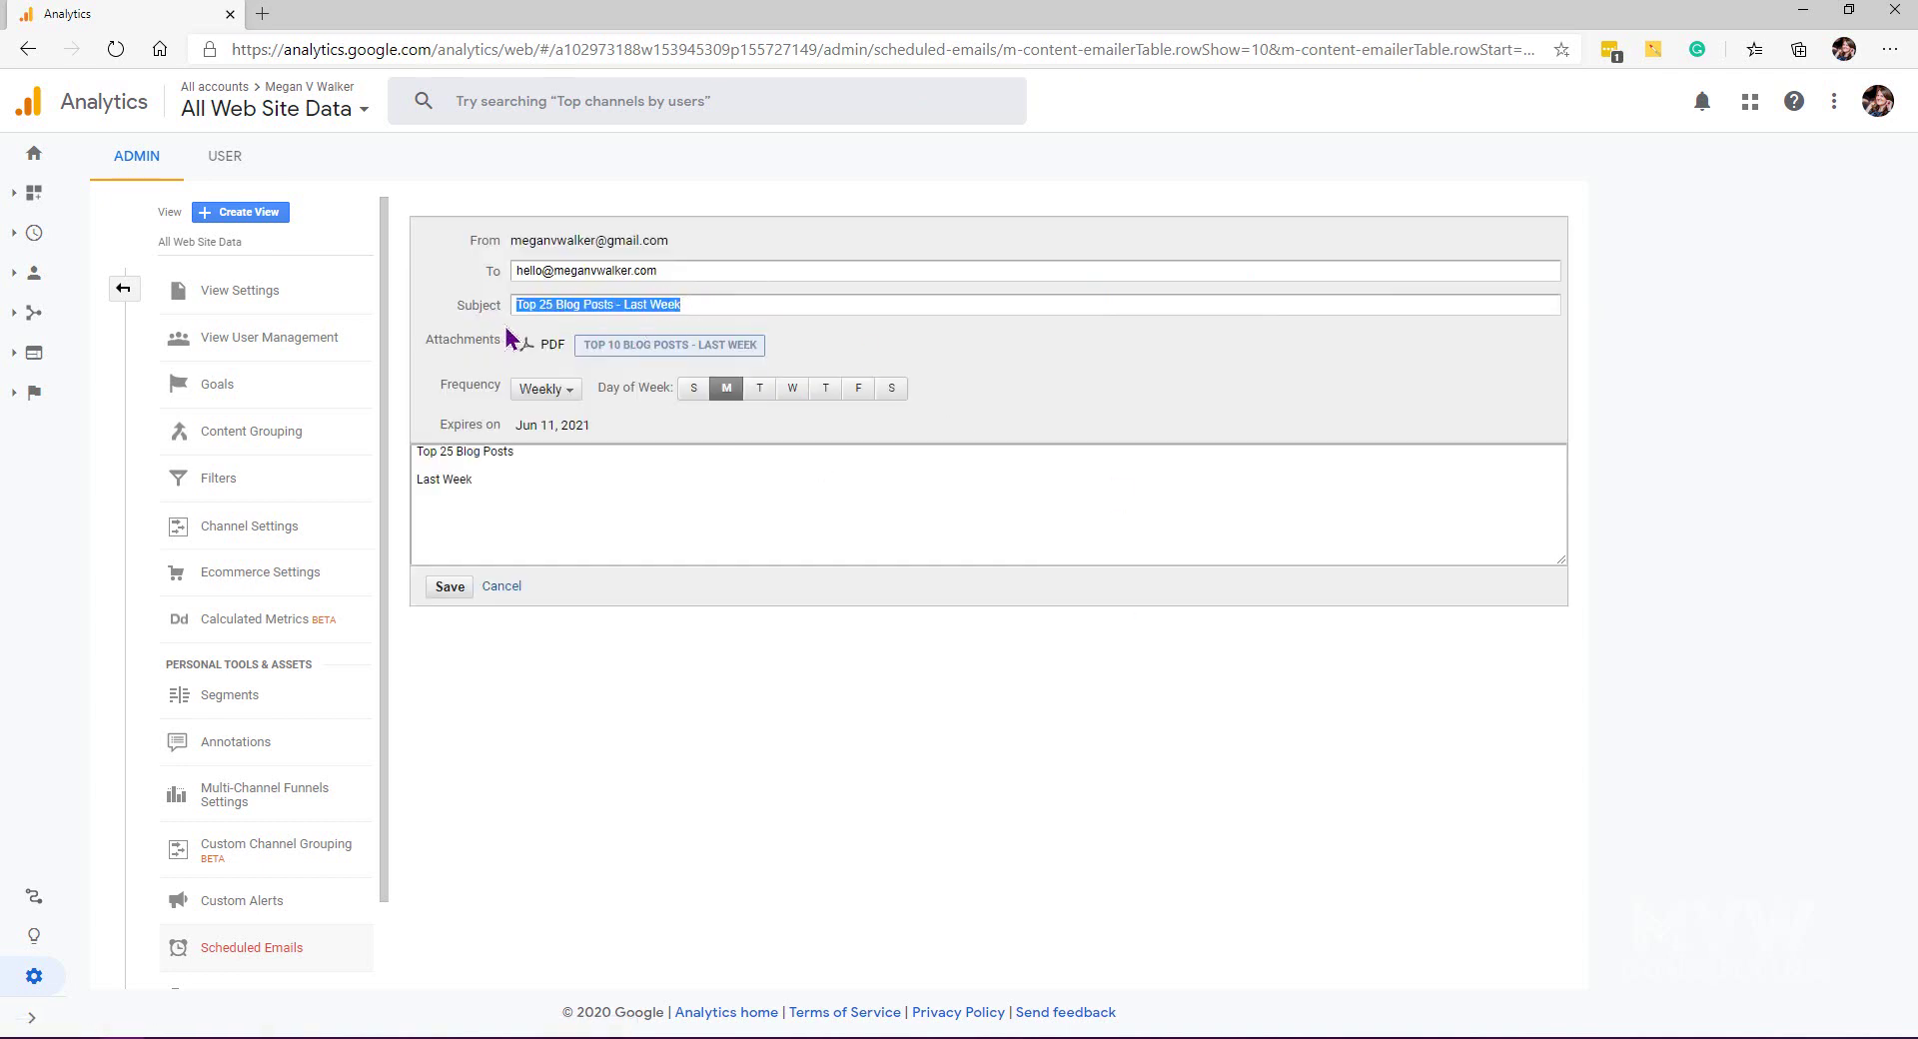
{"action": "left_click", "coordinate": [770, 270]}
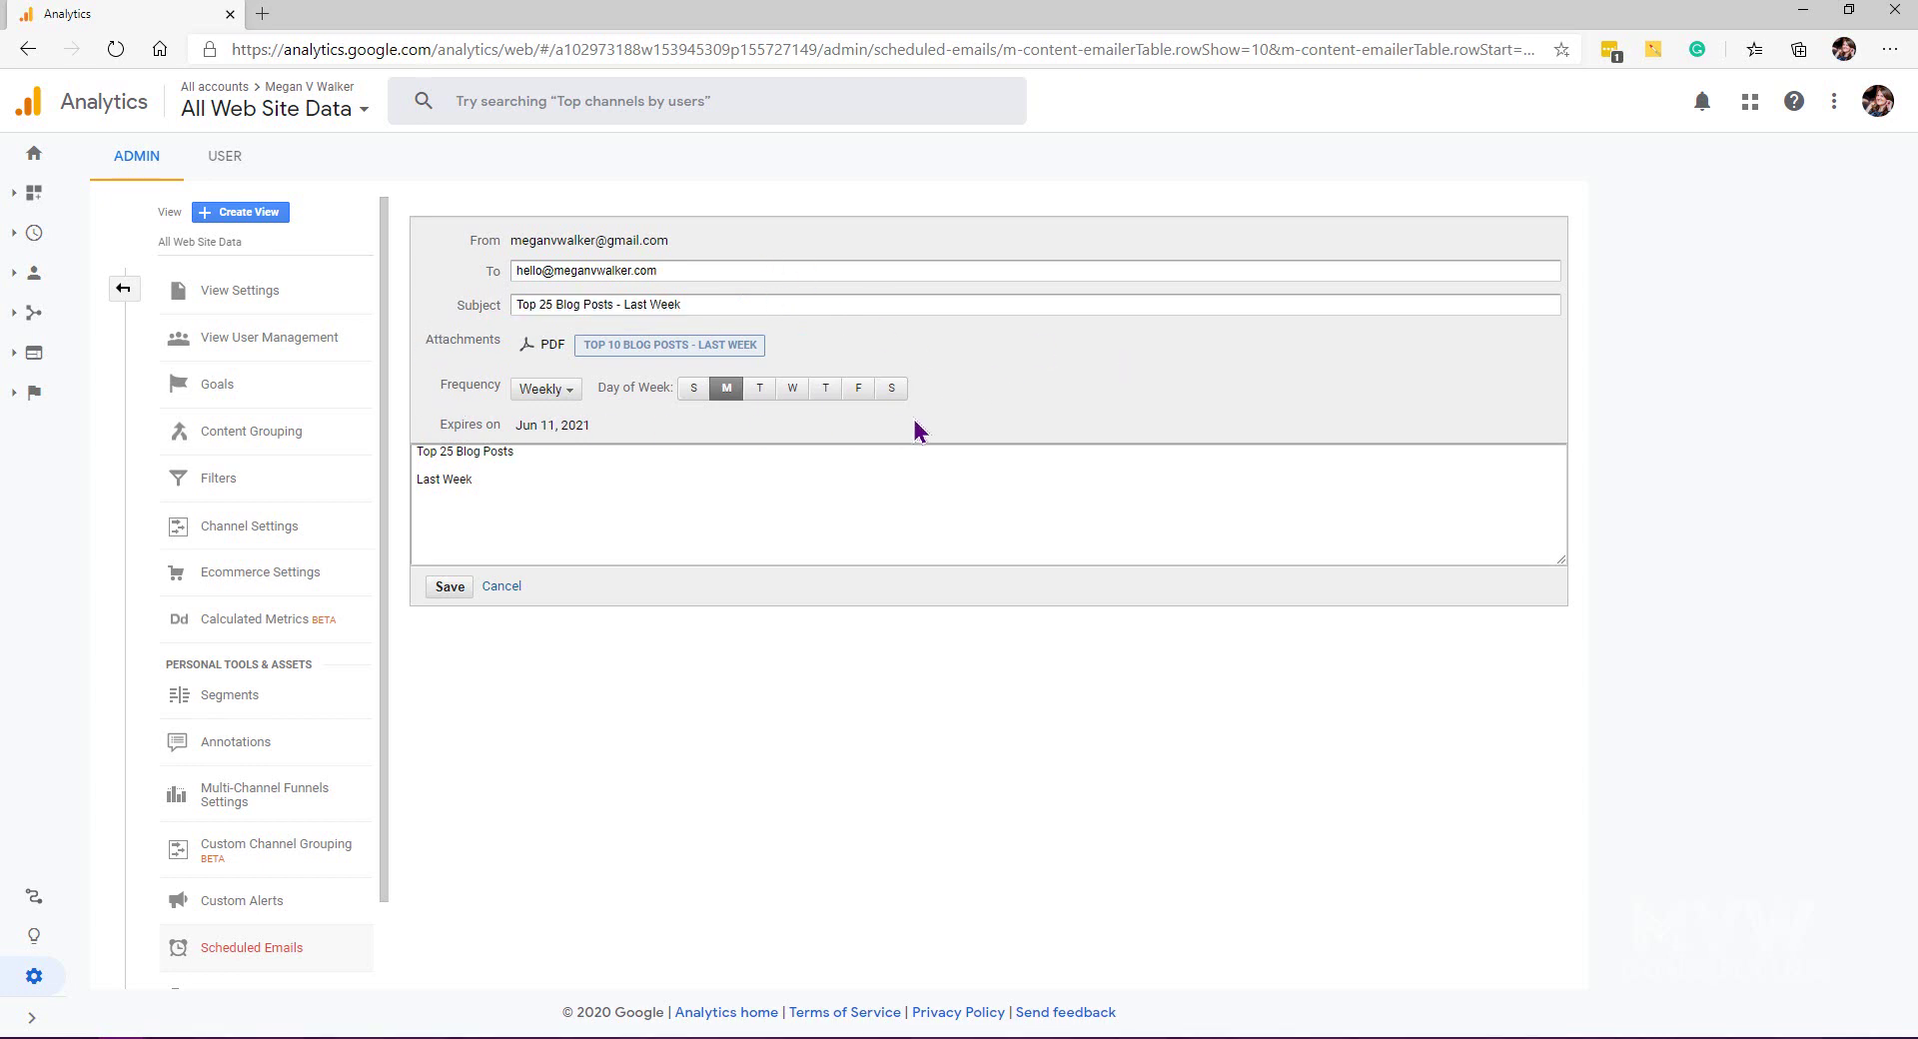